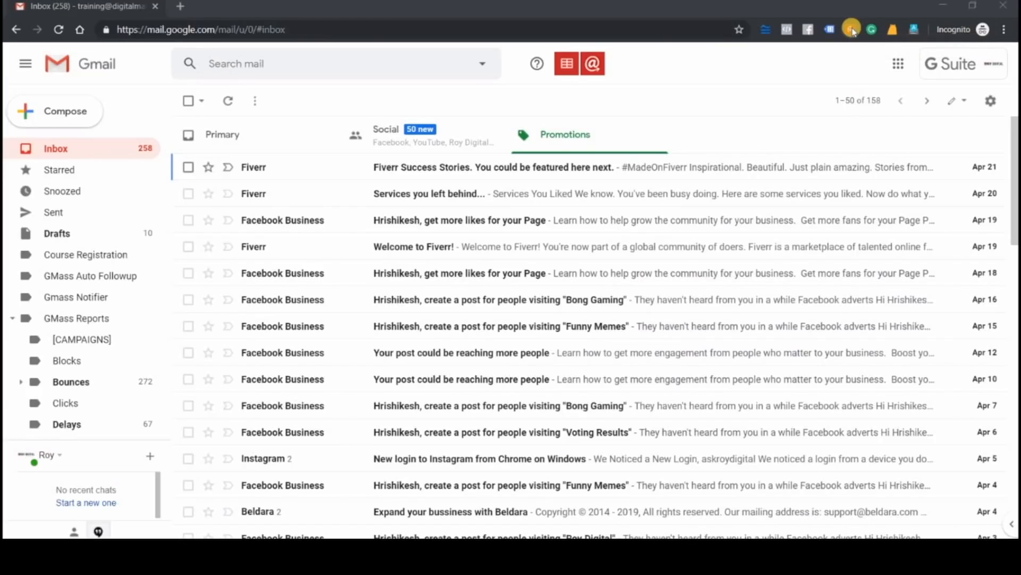
{"action": "left_click", "coordinate": [70, 111]}
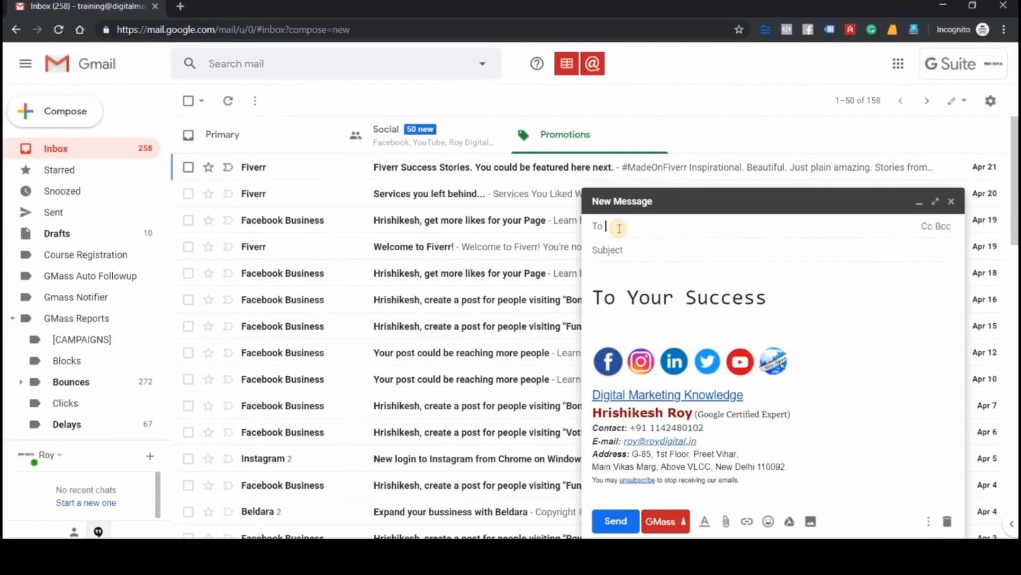
{"action": "left_click", "coordinate": [627, 250]}
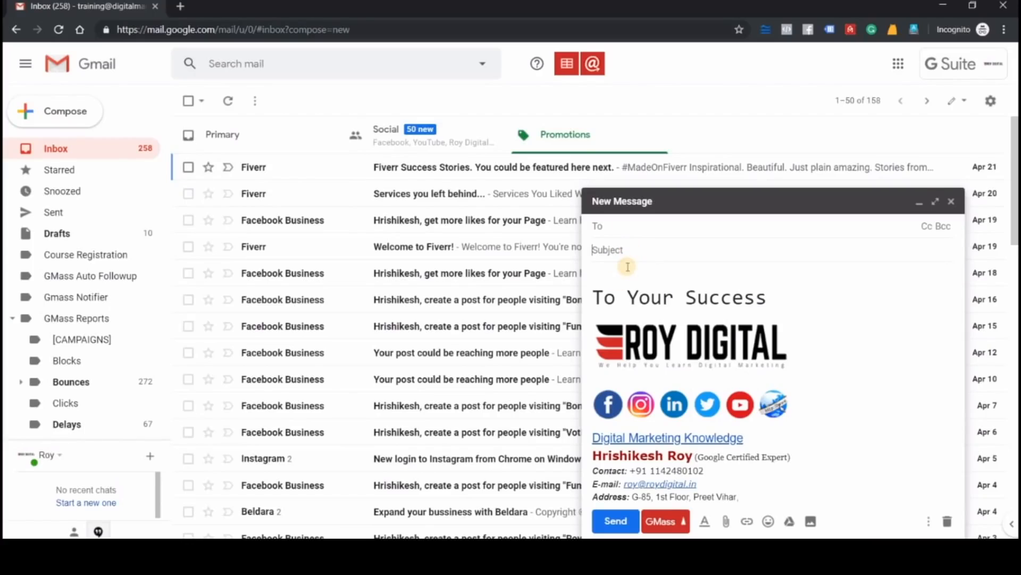
{"action": "left_click", "coordinate": [614, 524]}
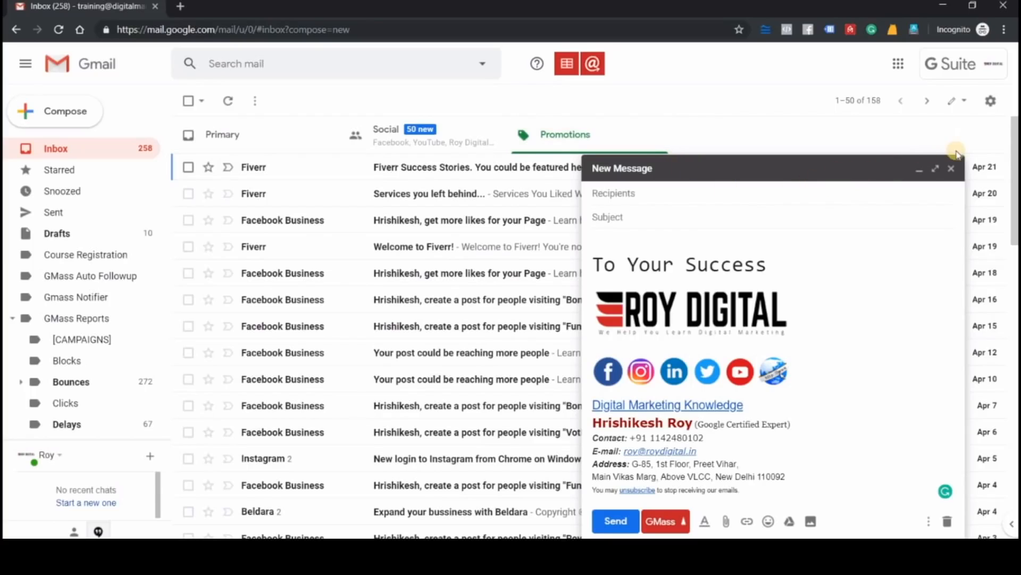
{"action": "left_click", "coordinate": [954, 169]}
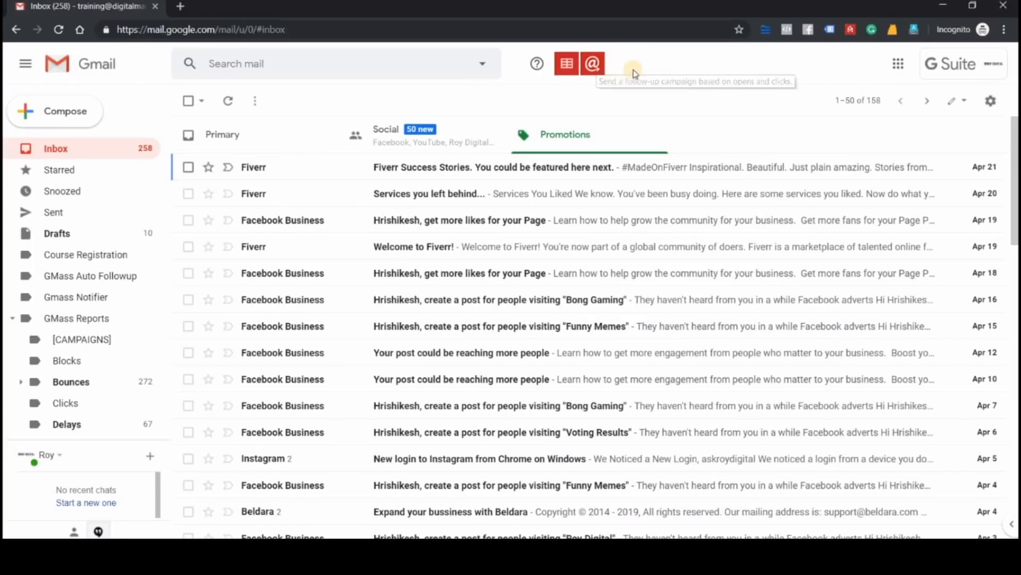
{"action": "left_click", "coordinate": [73, 113]}
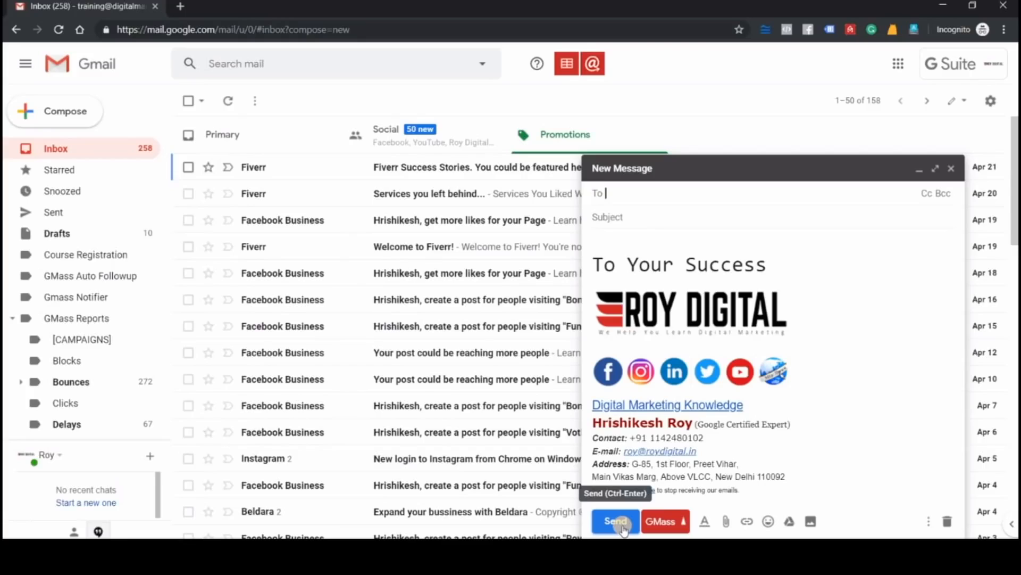
{"action": "left_click", "coordinate": [947, 522]}
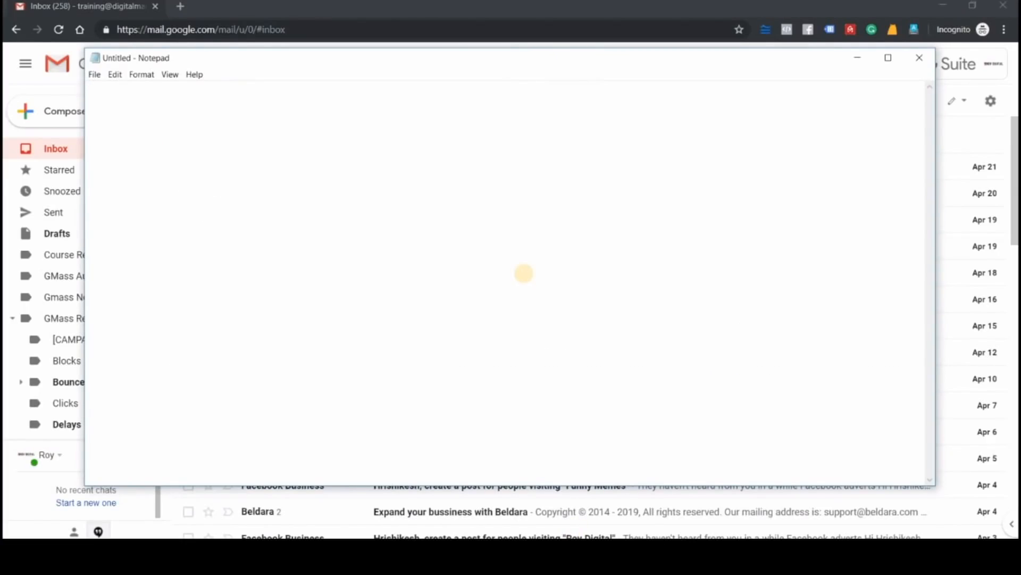
Write the note 'Google Drive Upload...' in Notepad and minimize the Notepad window
{"action": "type", "text": "Dr"}
{"action": "key", "text": "BackSpace"}
{"action": "key", "text": "BackSpace"}
{"action": "type", "text": "Google "}
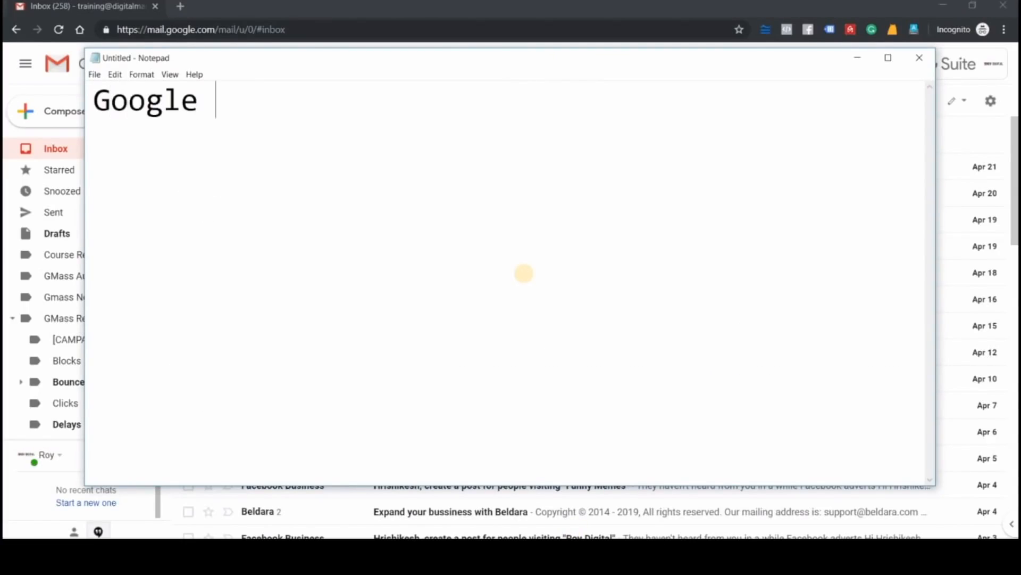
{"action": "type", "text": "Drive Up"}
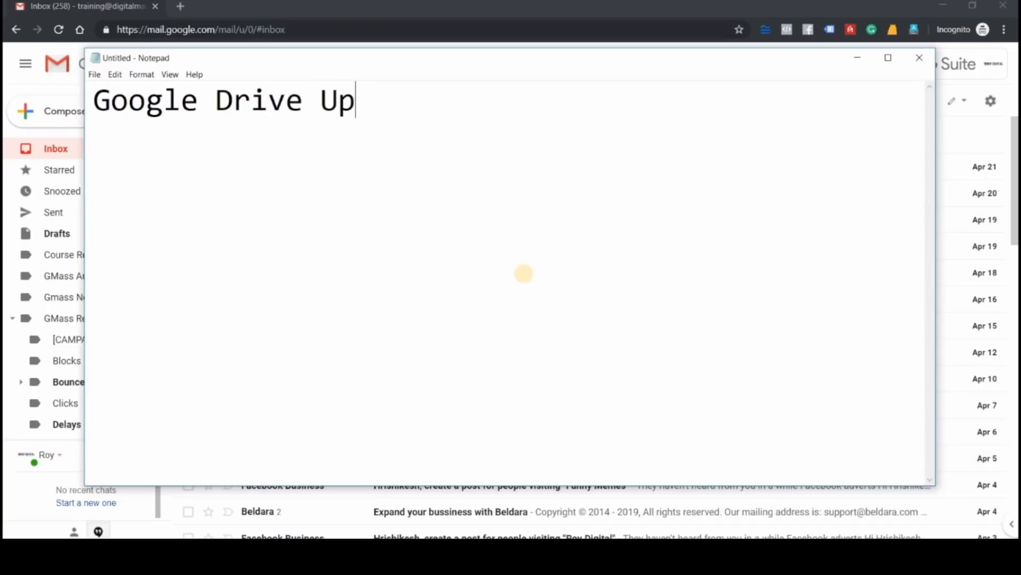
{"action": "type", "text": "load..."}
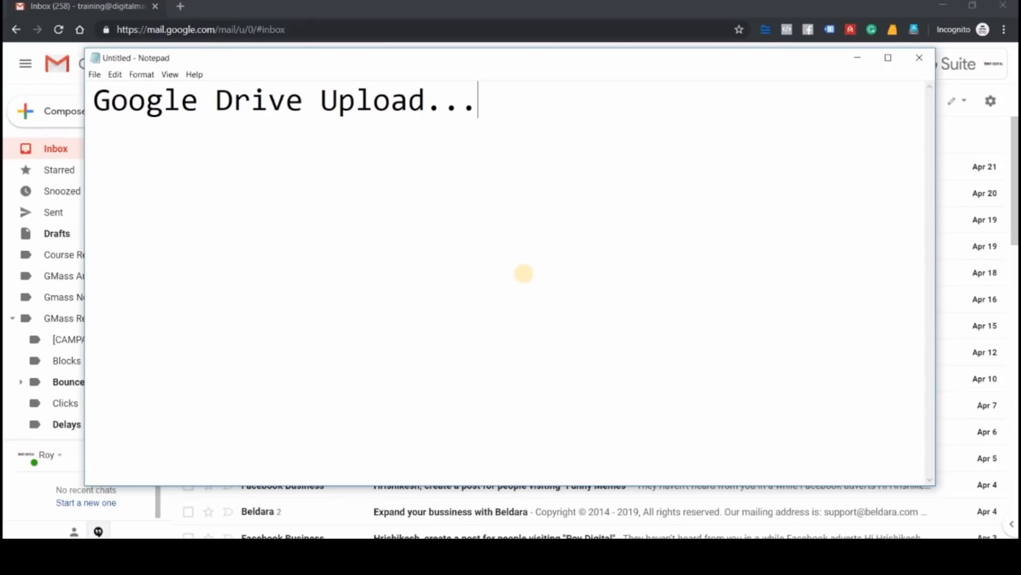
{"action": "key", "text": "Return"}
{"action": "key", "text": "Return"}
{"action": "left_click", "coordinate": [857, 58]}
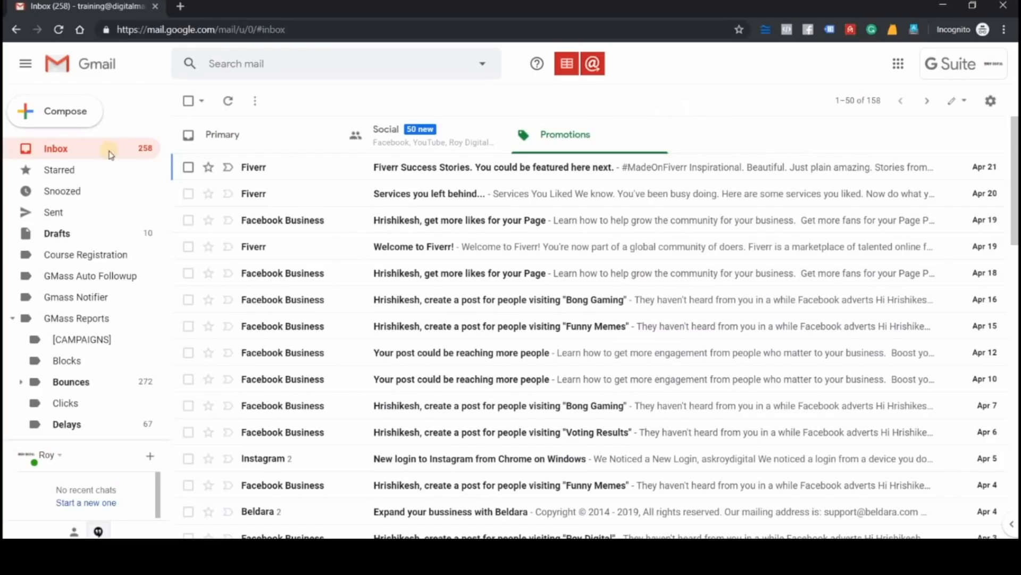
Open a new message and select the email addresses in cells B220 to B238 of the spreadsheet
{"action": "left_click", "coordinate": [65, 127]}
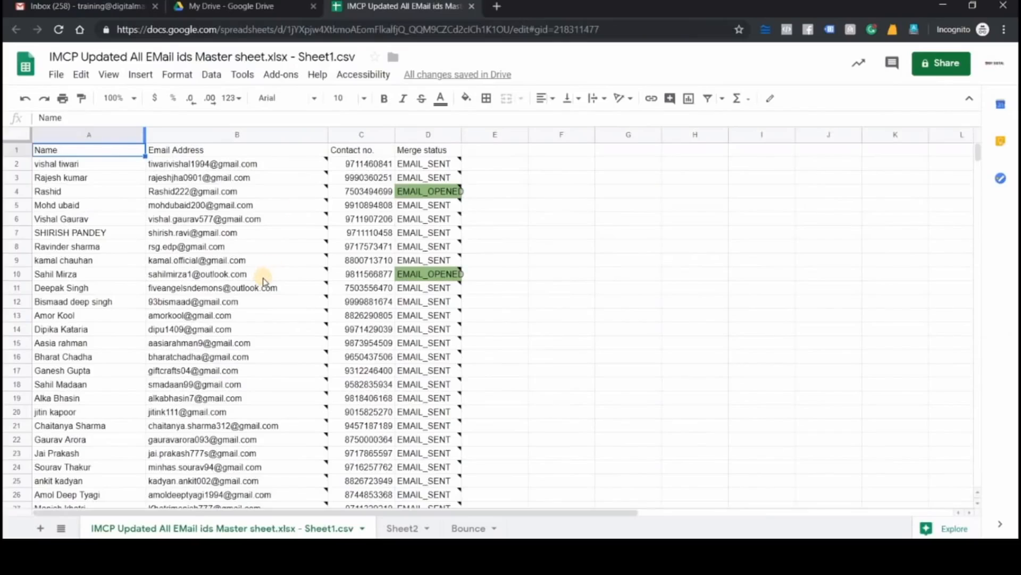
{"action": "scroll", "coordinate": [263, 276], "scroll_direction": "down", "scroll_amount": 20}
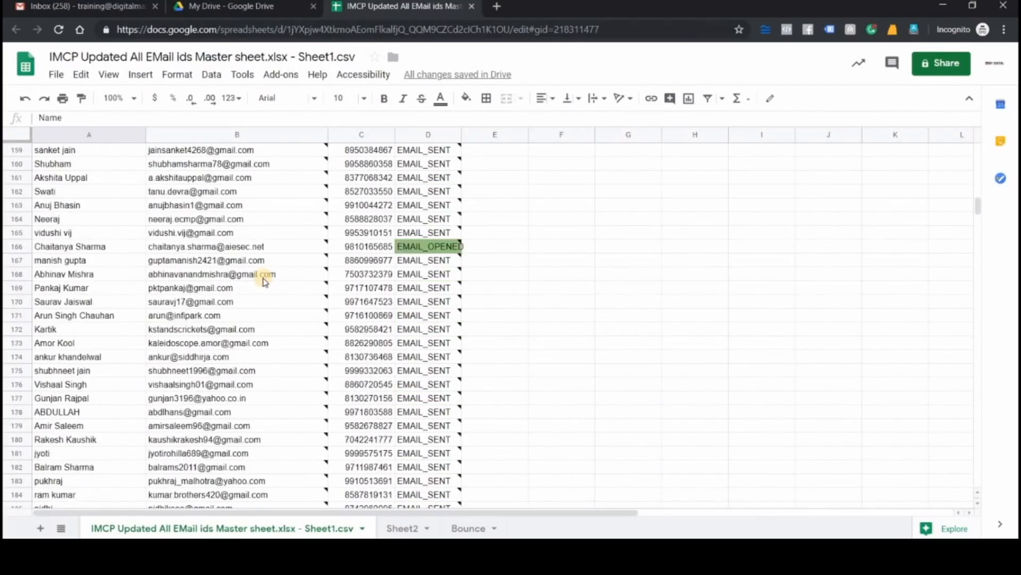
{"action": "scroll", "coordinate": [263, 278], "scroll_direction": "down", "scroll_amount": 20}
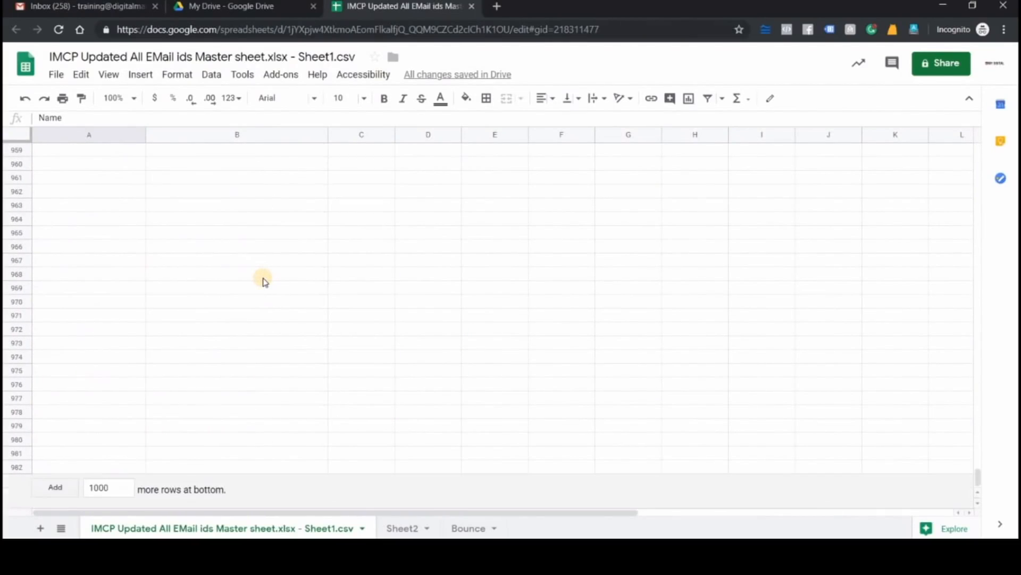
{"action": "scroll", "coordinate": [262, 278], "scroll_direction": "up", "scroll_amount": 20}
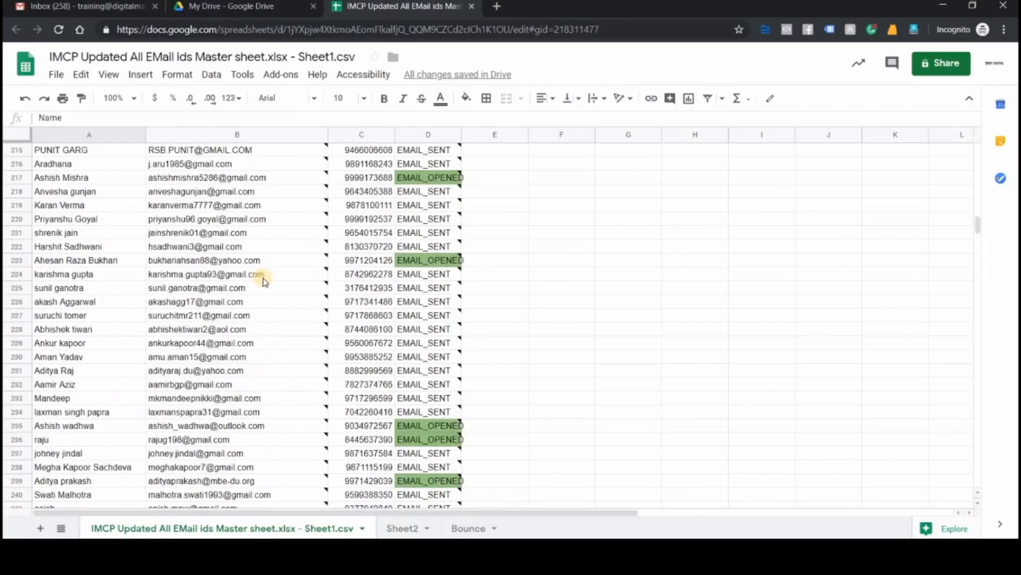
{"action": "left_click_drag", "start_coordinate": [213, 217], "coordinate": [163, 466]}
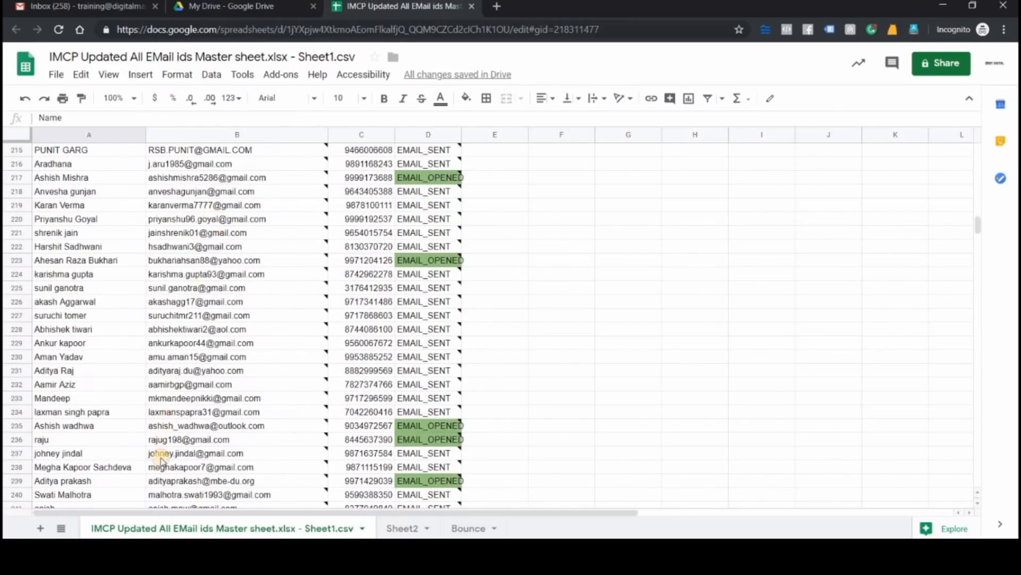
Try copying the selected addresses through the menu and pasting them into the To field, then clear the field
{"action": "right_click", "coordinate": [183, 418]}
{"action": "left_click", "coordinate": [211, 453]}
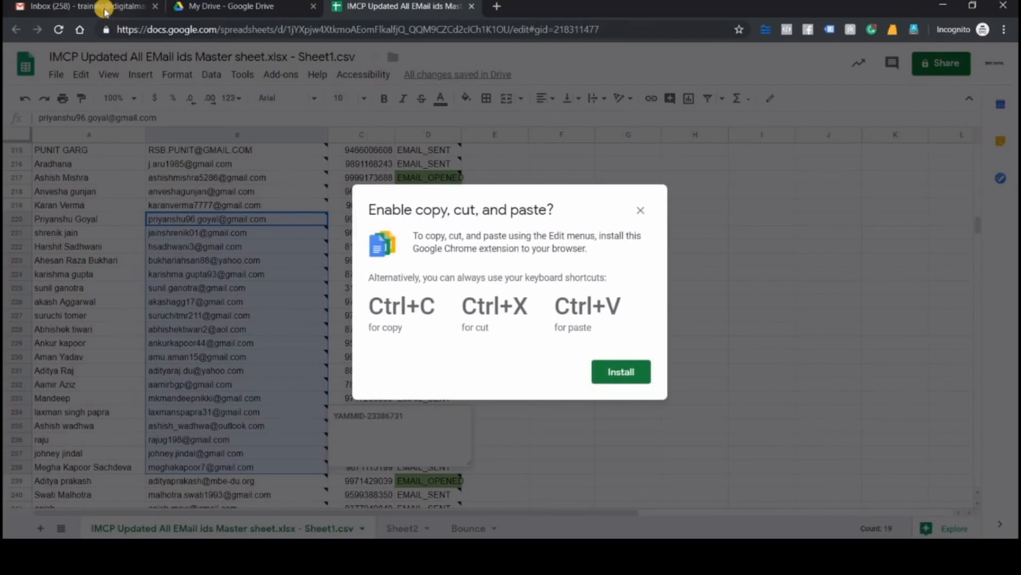
{"action": "left_click", "coordinate": [103, 9]}
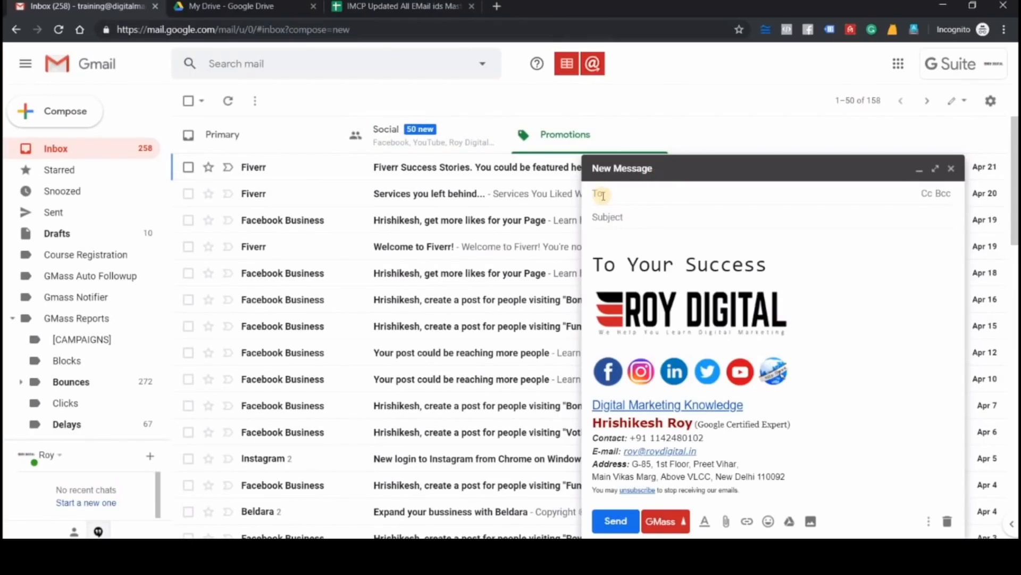
{"action": "right_click", "coordinate": [642, 200]}
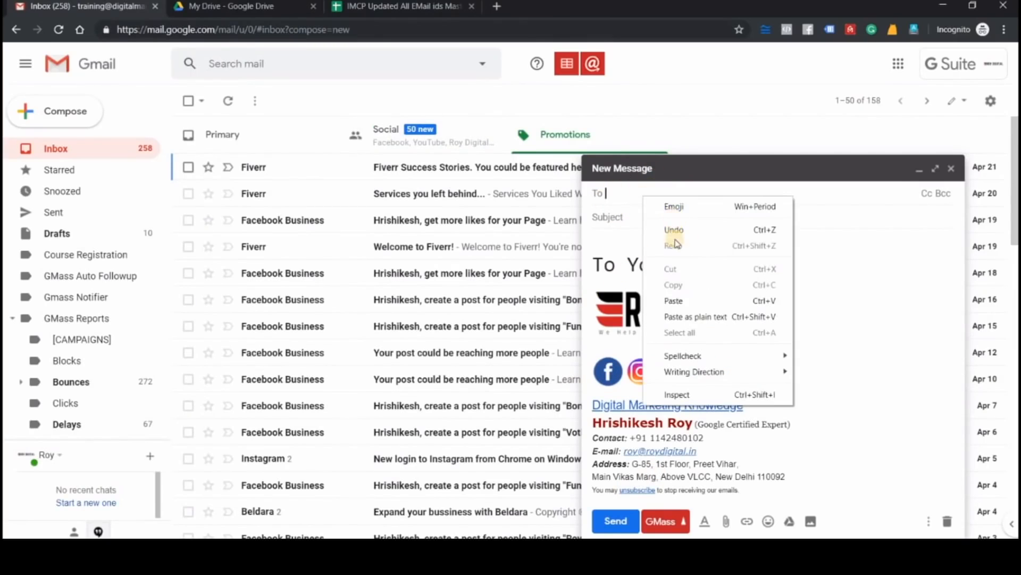
{"action": "left_click", "coordinate": [665, 298]}
{"action": "key", "text": "ctrl+a"}
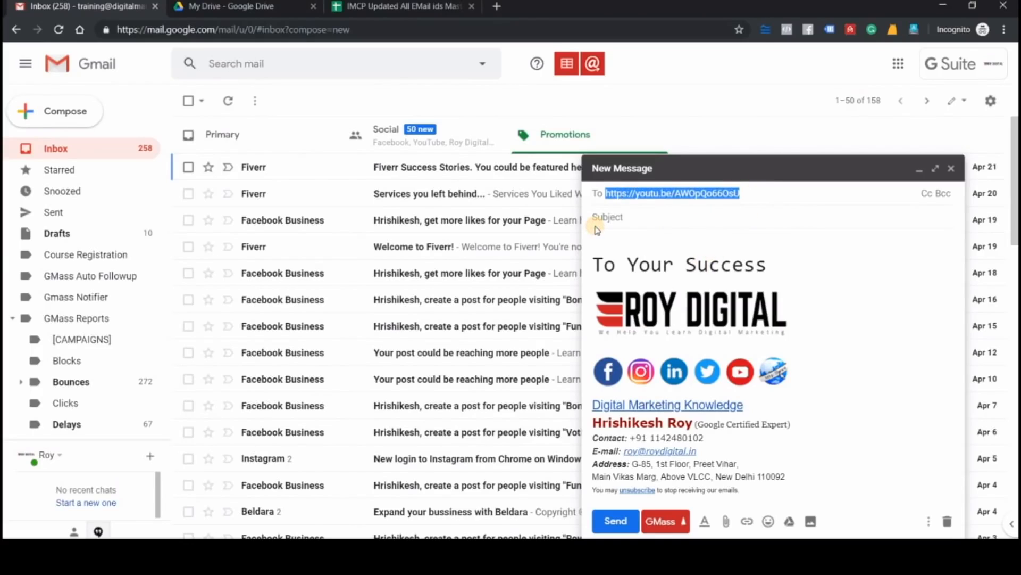
{"action": "key", "text": "BackSpace"}
{"action": "left_click", "coordinate": [415, 7]}
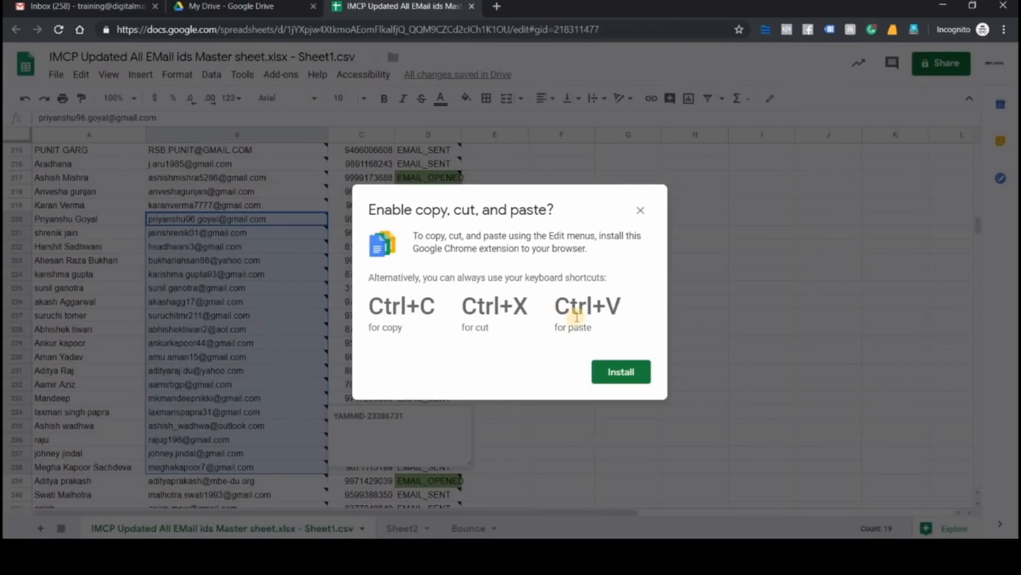
{"action": "left_click", "coordinate": [640, 210]}
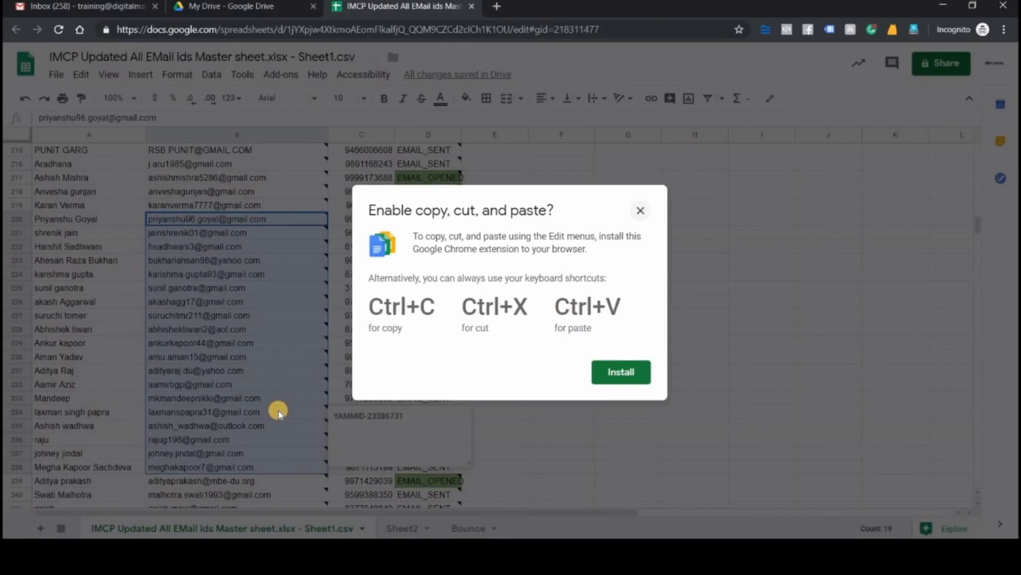
Copy the selected email addresses and paste them into the new message's To field
{"action": "key", "text": "ctrl+c"}
{"action": "key", "text": "alt+Tab"}
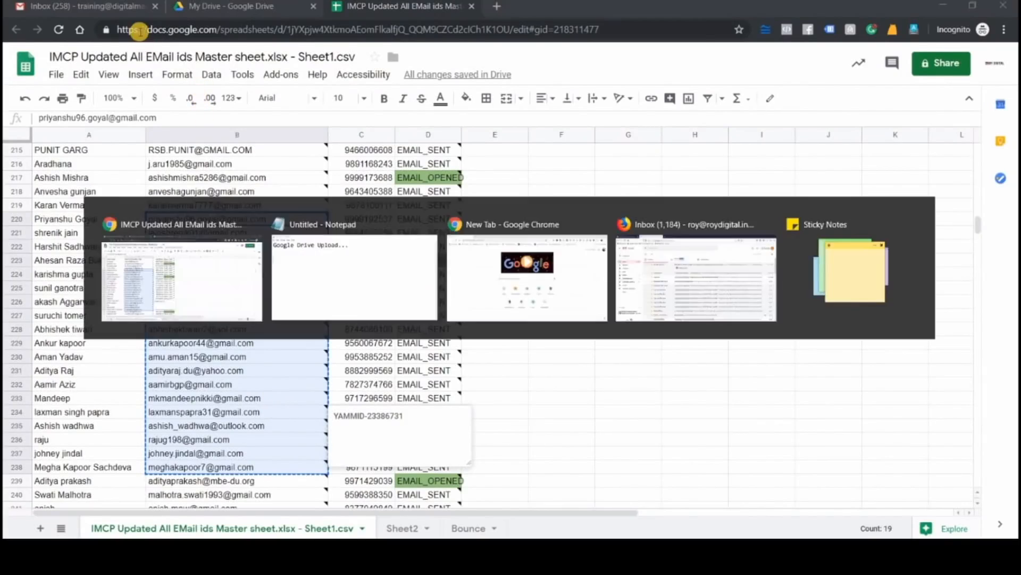
{"action": "key", "text": "alt+Tab"}
{"action": "key", "text": "ctrl+1"}
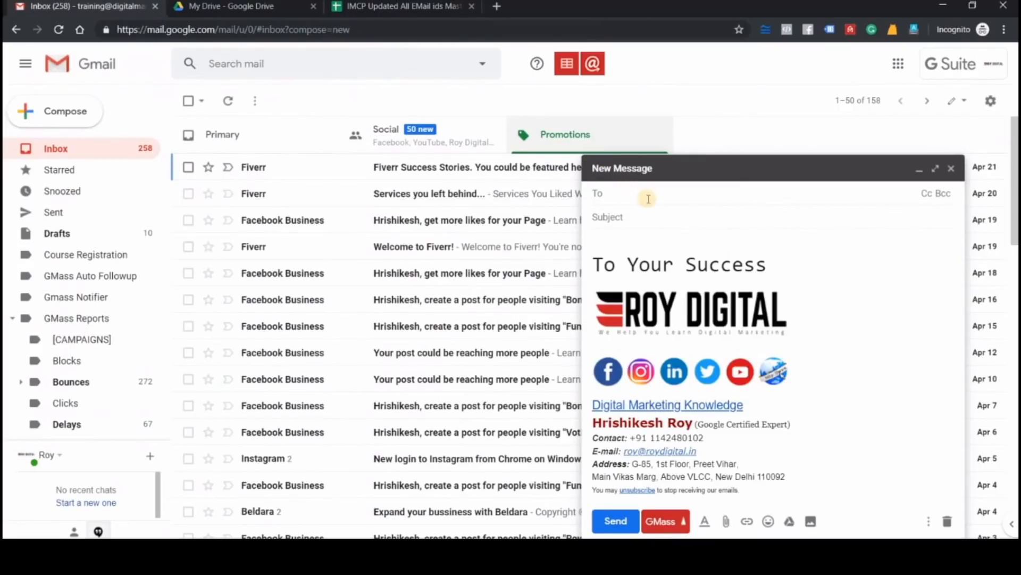
{"action": "key", "text": "ctrl+v"}
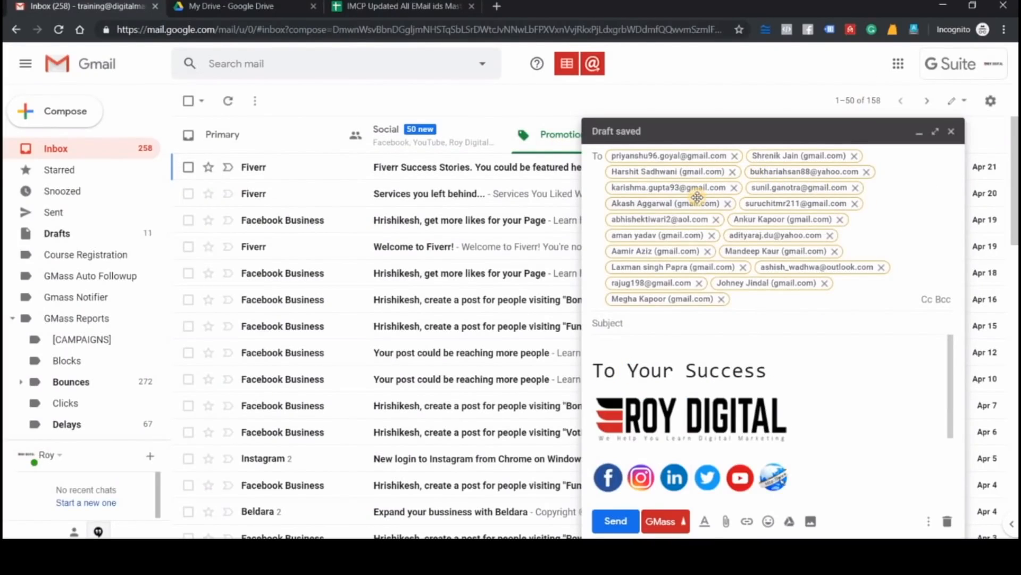
{"action": "mouse_move", "coordinate": [697, 197]}
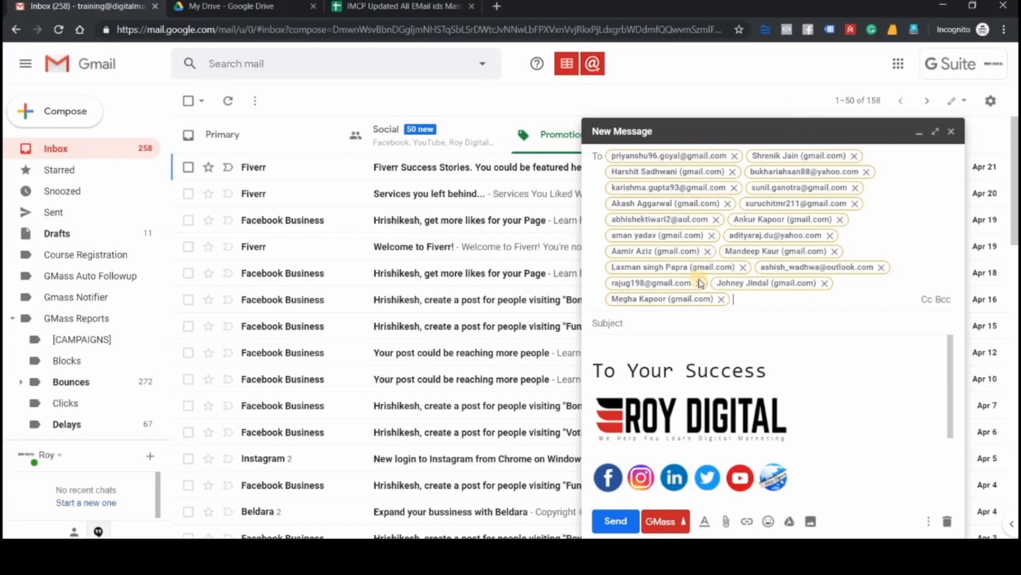
Enter the subject 'Hi, this is a test'
{"action": "left_click", "coordinate": [698, 324]}
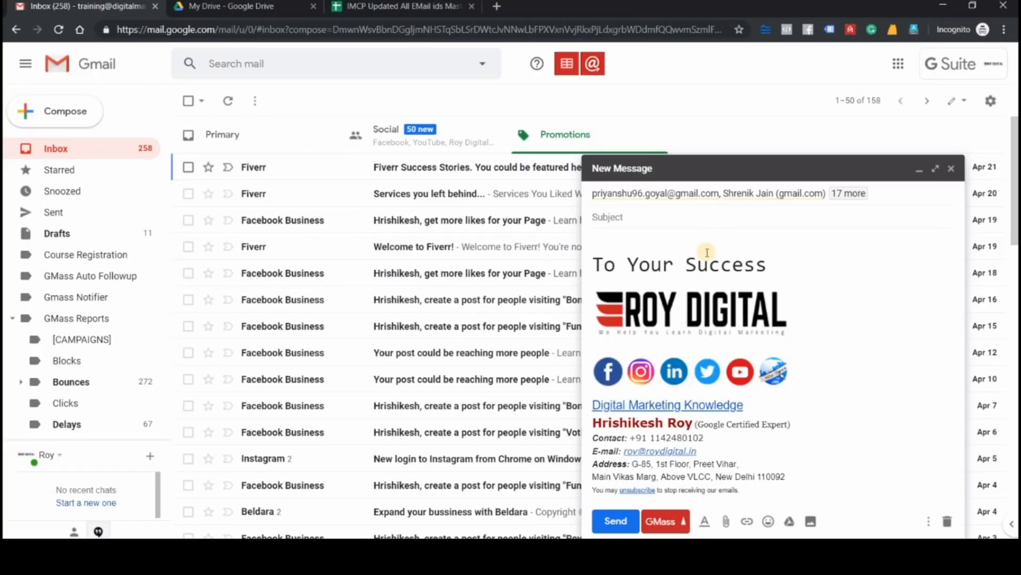
{"action": "type", "text": "Hi, this is a test"}
Write the body 'Hi friend,' and 'This is a test email.' on separate lines
{"action": "left_click", "coordinate": [682, 238]}
{"action": "type", "text": "Hi, "}
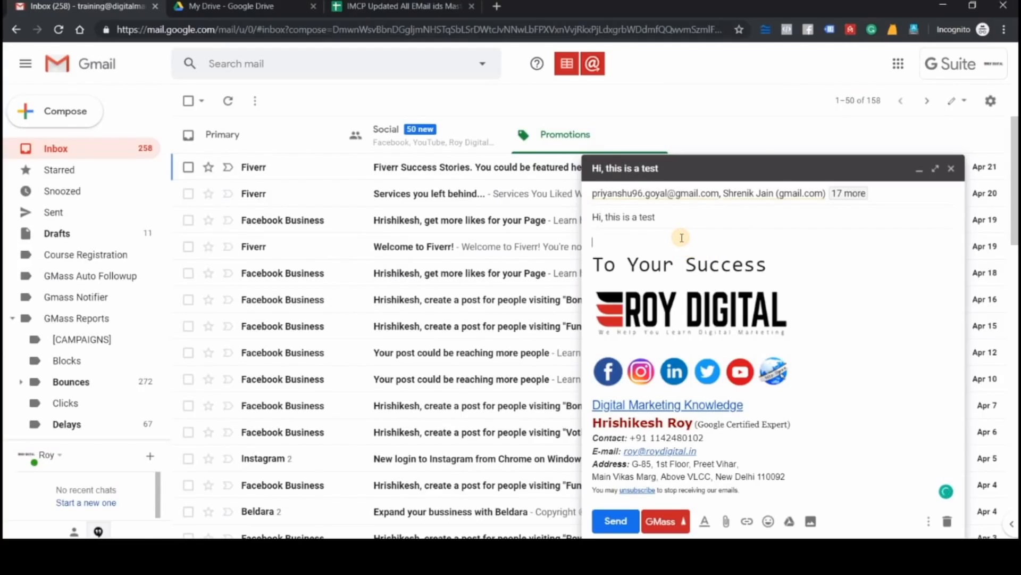
{"action": "type", "text": "Th"}
{"action": "key", "text": "BackSpace"}
{"action": "key", "text": "BackSpace"}
{"action": "key", "text": "BackSpace"}
{"action": "key", "text": "BackSpace"}
{"action": "type", "text": "triend,"}
{"action": "key", "text": "Return"}
{"action": "type", "text": "This"}
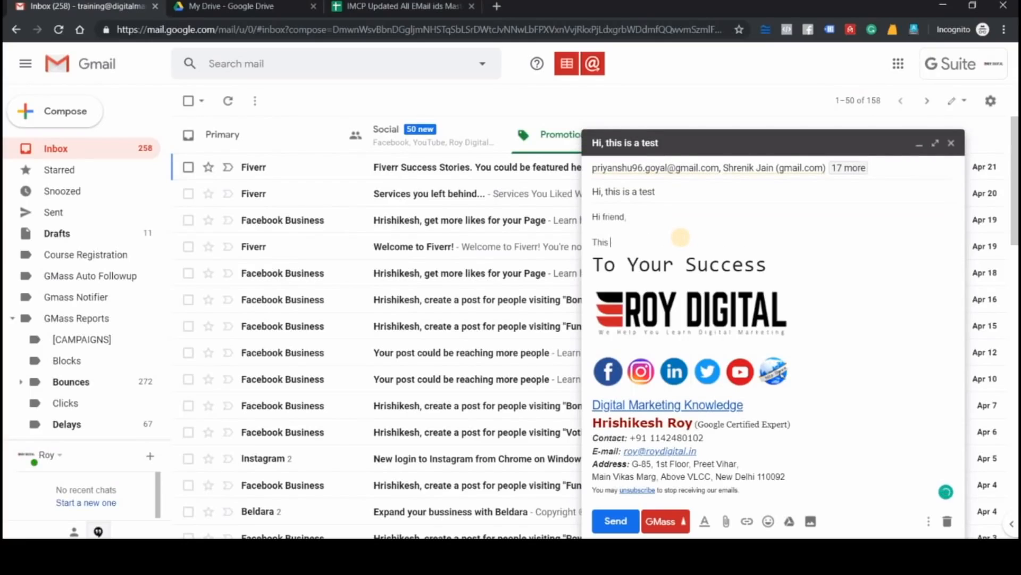
{"action": "type", "text": " is a test email."}
{"action": "key", "text": "Return"}
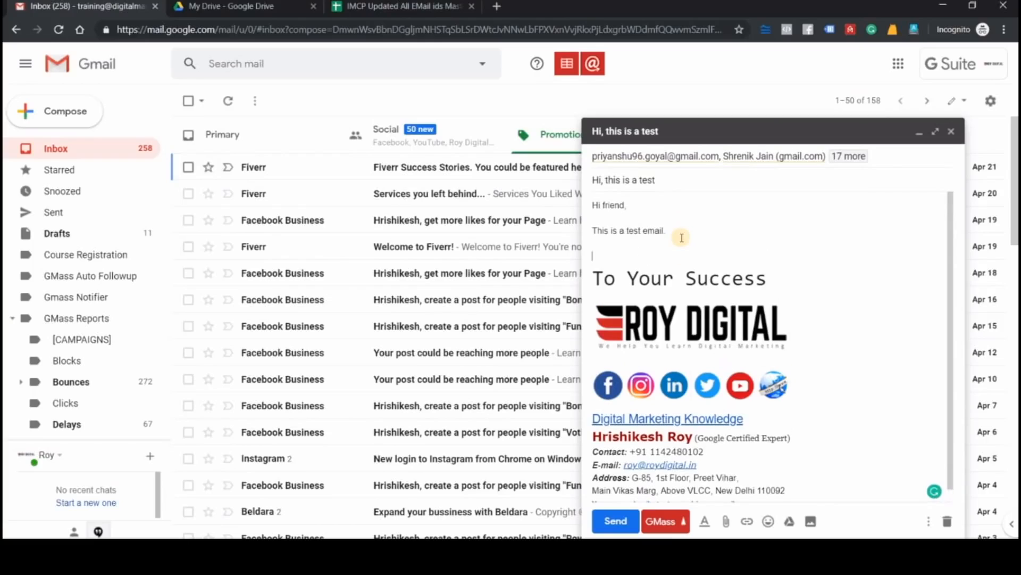
Delete the signature from the message body
{"action": "scroll", "coordinate": [771, 397], "scroll_direction": "down", "scroll_amount": 1}
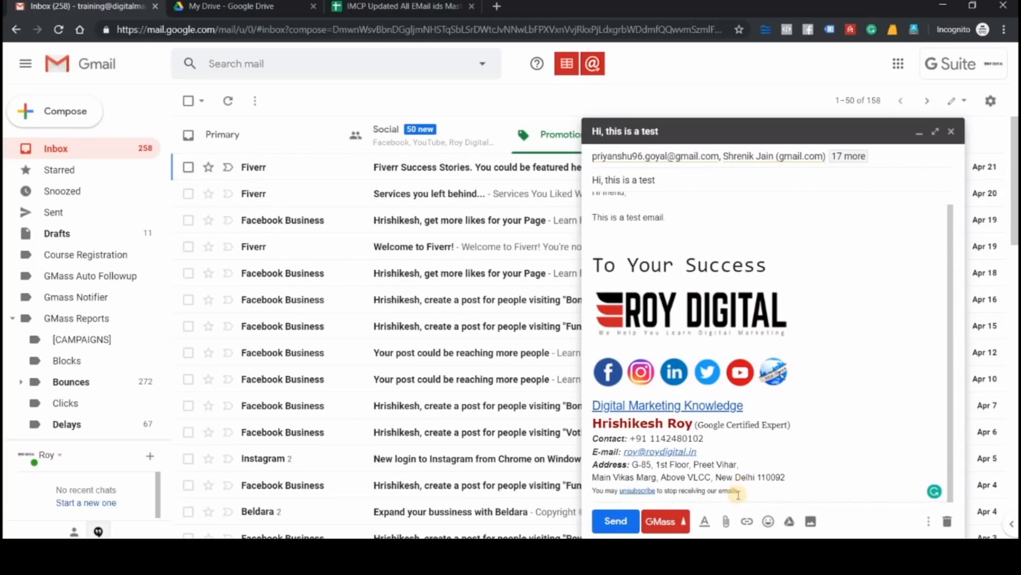
{"action": "mouse_move", "coordinate": [753, 488]}
{"action": "left_mouse_down"}
{"action": "mouse_move", "coordinate": [685, 357]}
{"action": "mouse_move", "coordinate": [594, 269]}
{"action": "left_mouse_up"}
{"action": "key", "text": "BackSpace"}
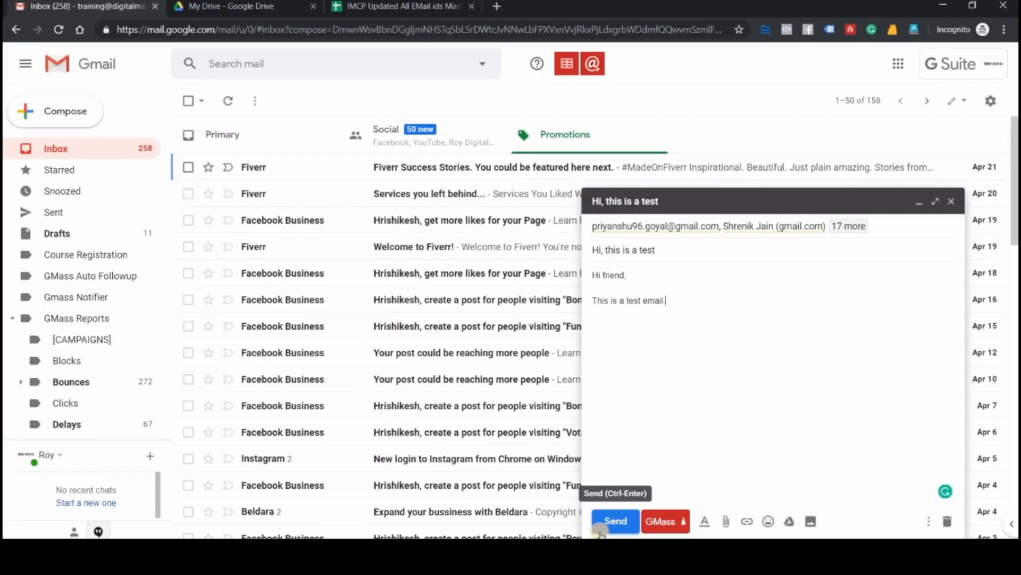
Discard the draft message
{"action": "left_click", "coordinate": [670, 525]}
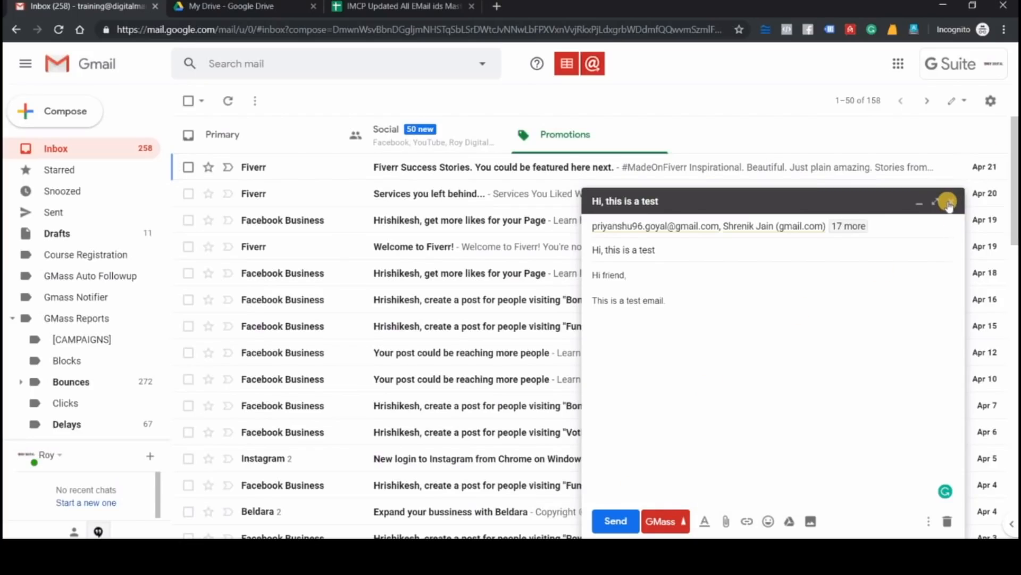
{"action": "left_click", "coordinate": [947, 523]}
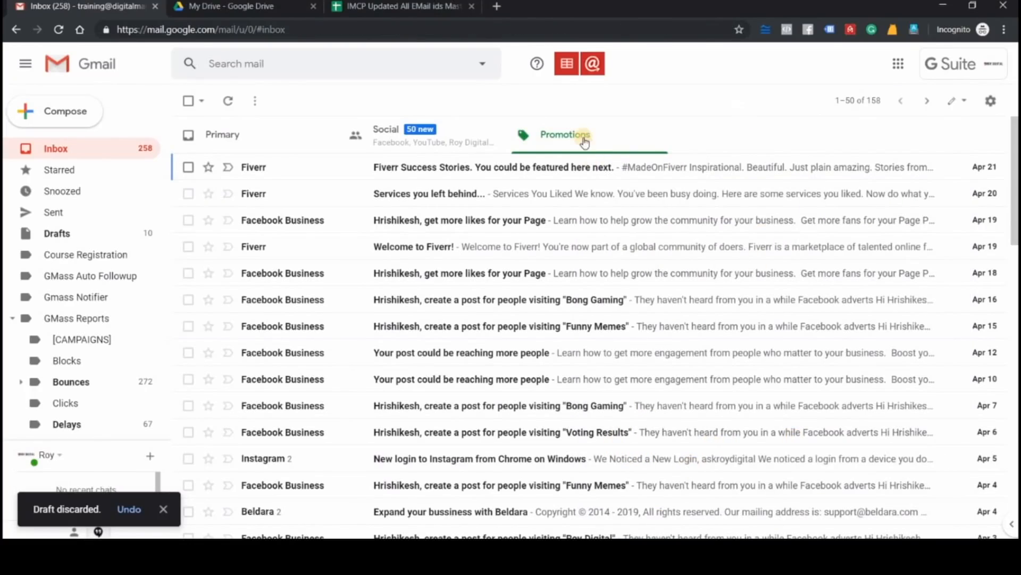
Connect GMass to the 'Leads and Enrollements' Google Sheet to load its addresses as recipients of a new message
{"action": "left_click", "coordinate": [565, 68]}
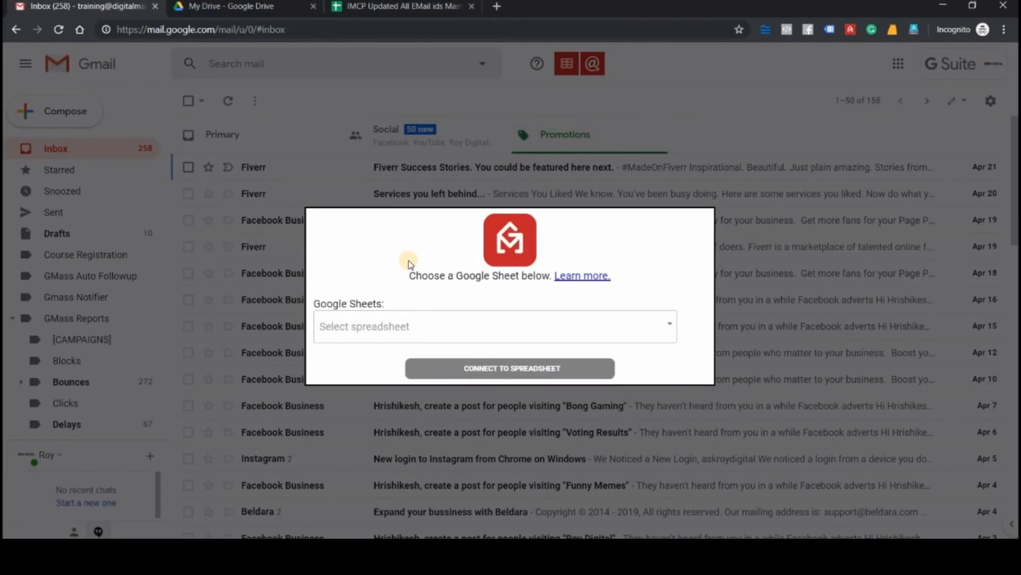
{"action": "left_click", "coordinate": [390, 327]}
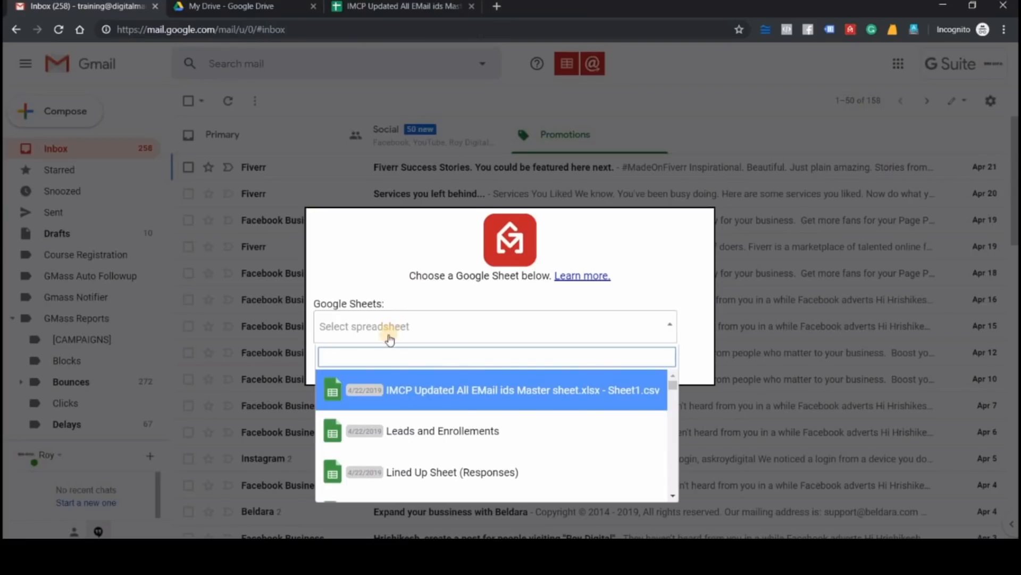
{"action": "left_click", "coordinate": [447, 431]}
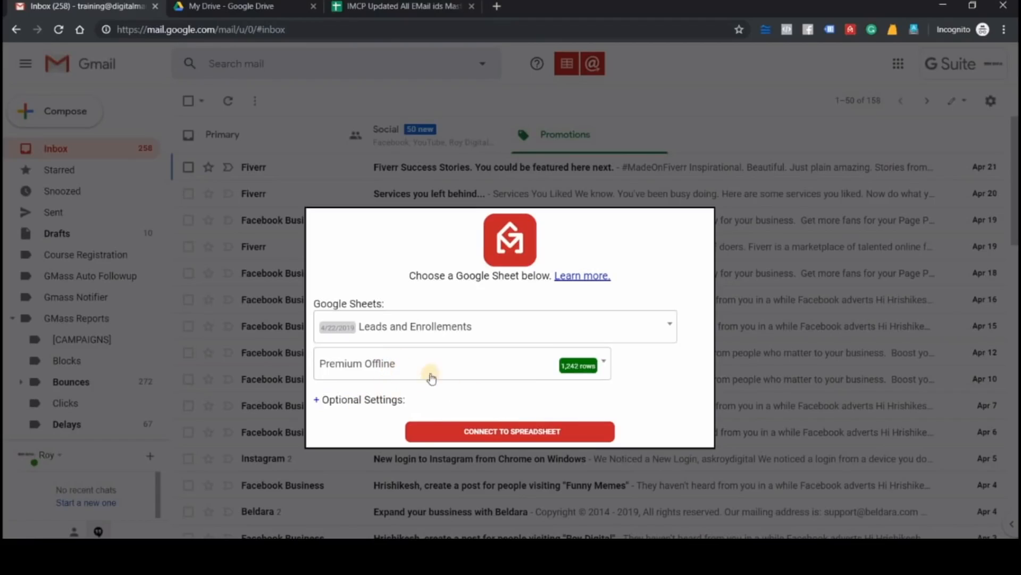
{"action": "left_click", "coordinate": [514, 432]}
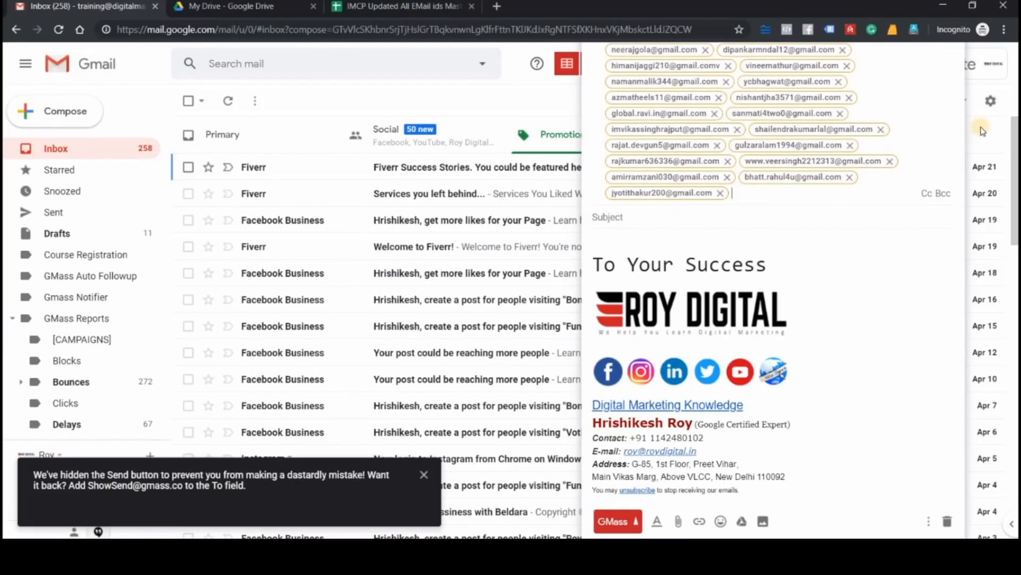
Enter the subject 'Hi, how are you?'
{"action": "left_click", "coordinate": [691, 219]}
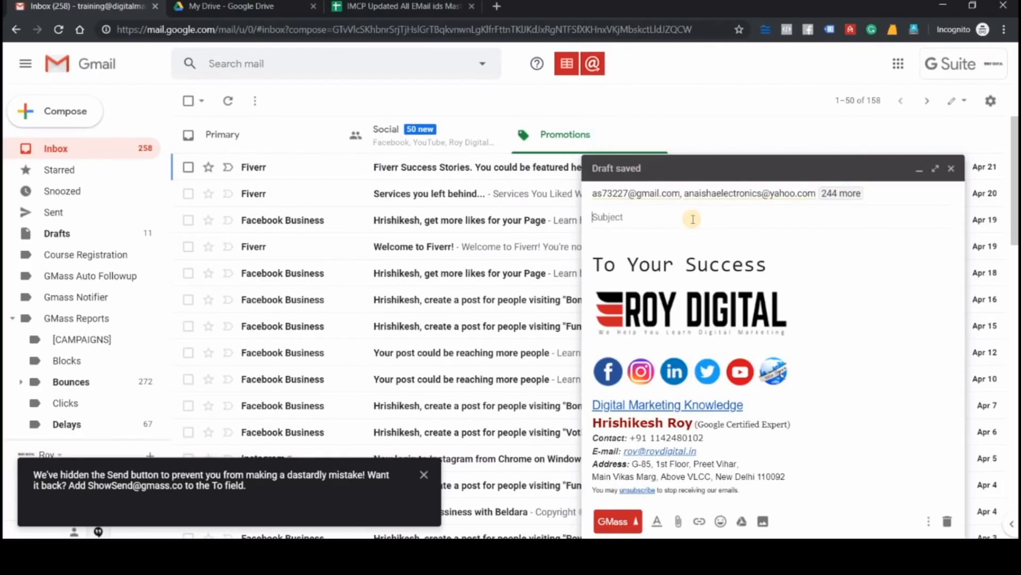
{"action": "type", "text": "Hi, h"}
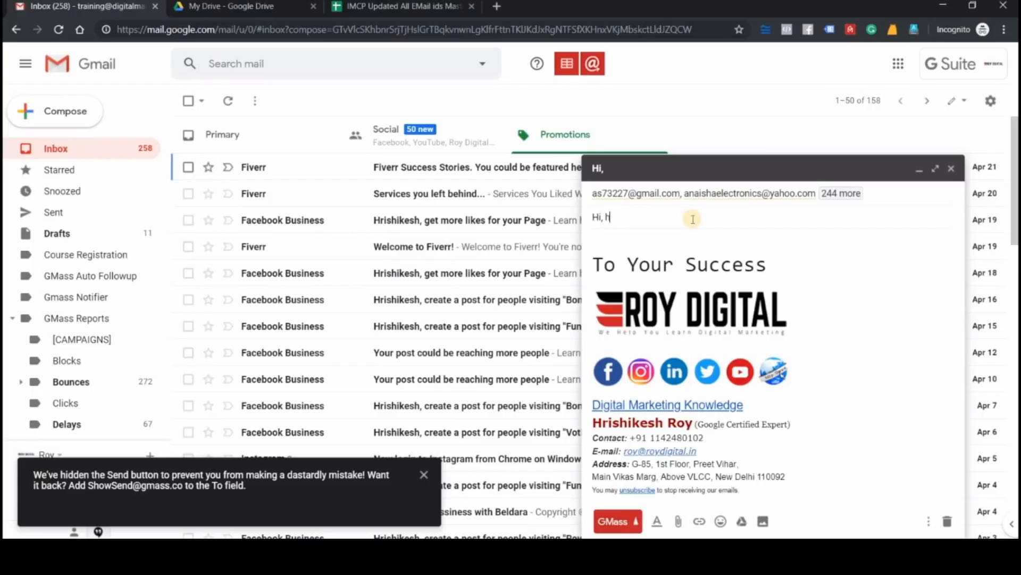
{"action": "type", "text": "ow are you?"}
Write 'Hi Friend,' at the start of the body and delete the signature below it
{"action": "left_click", "coordinate": [658, 238]}
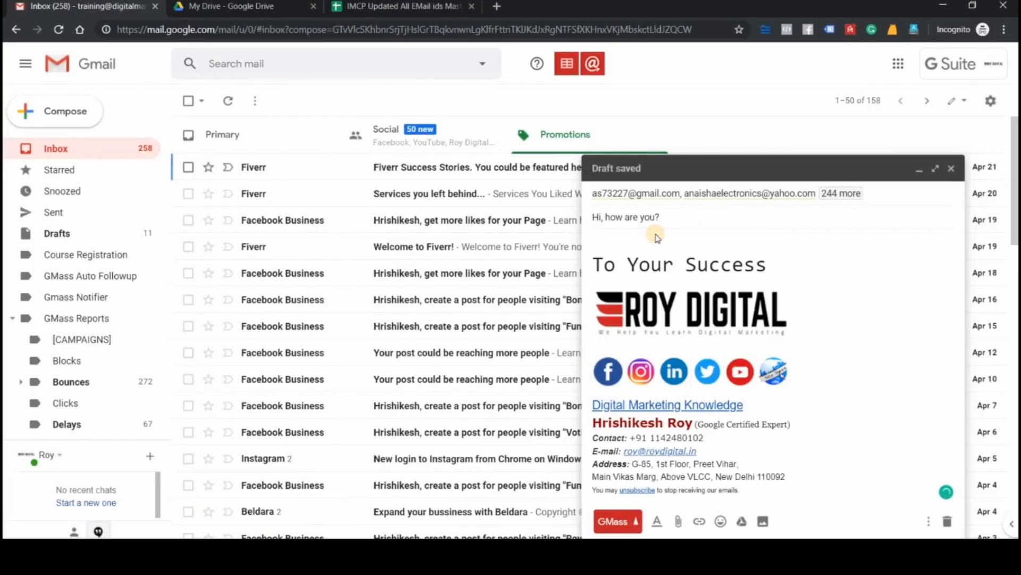
{"action": "type", "text": "Hi Friend,"}
{"action": "key", "text": "Return"}
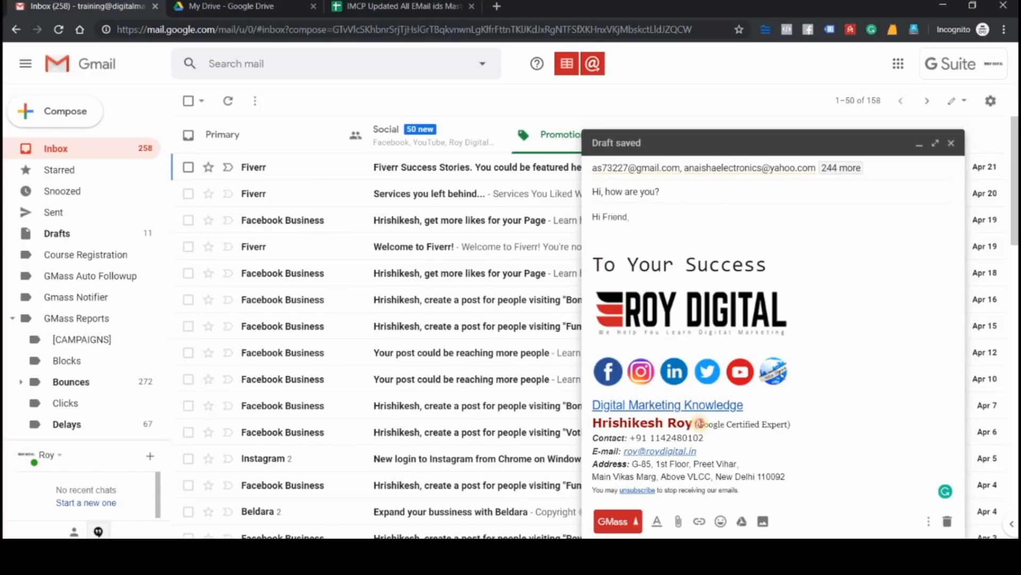
{"action": "left_click_drag", "start_coordinate": [701, 423], "coordinate": [815, 508]}
{"action": "key", "text": "BackSpace"}
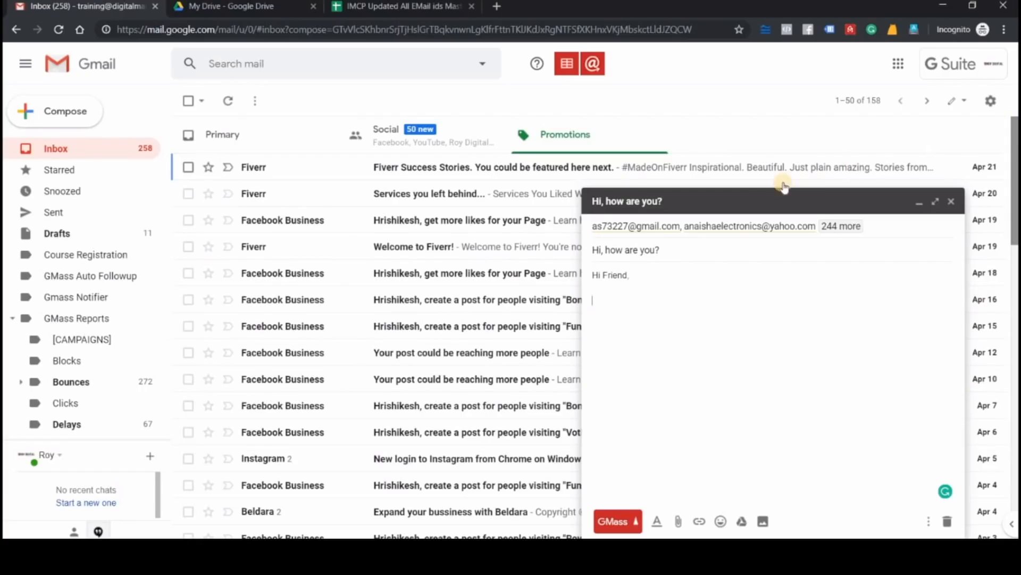
{"action": "left_click", "coordinate": [918, 202]}
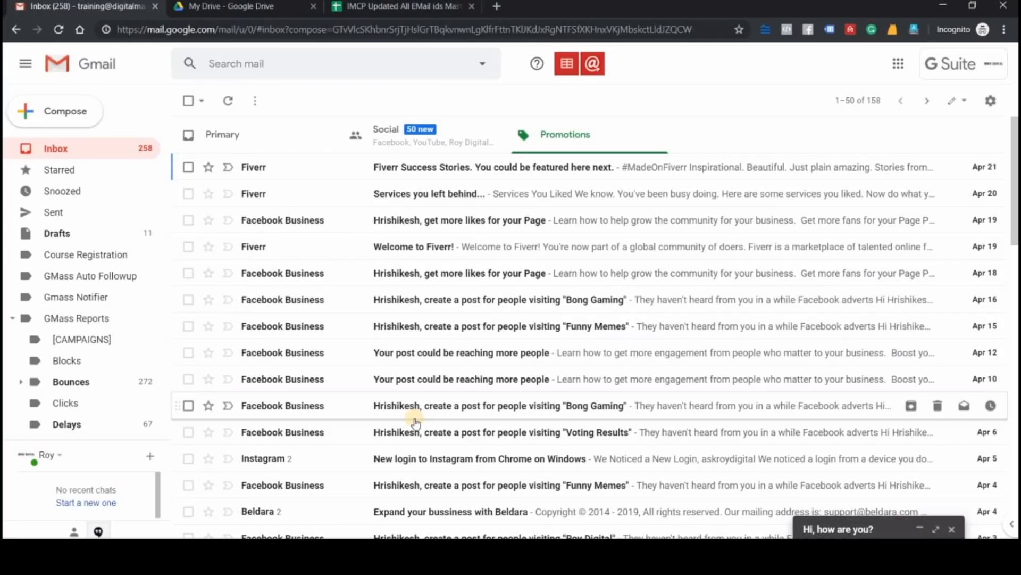
{"action": "scroll", "coordinate": [416, 423], "scroll_direction": "down", "scroll_amount": 7}
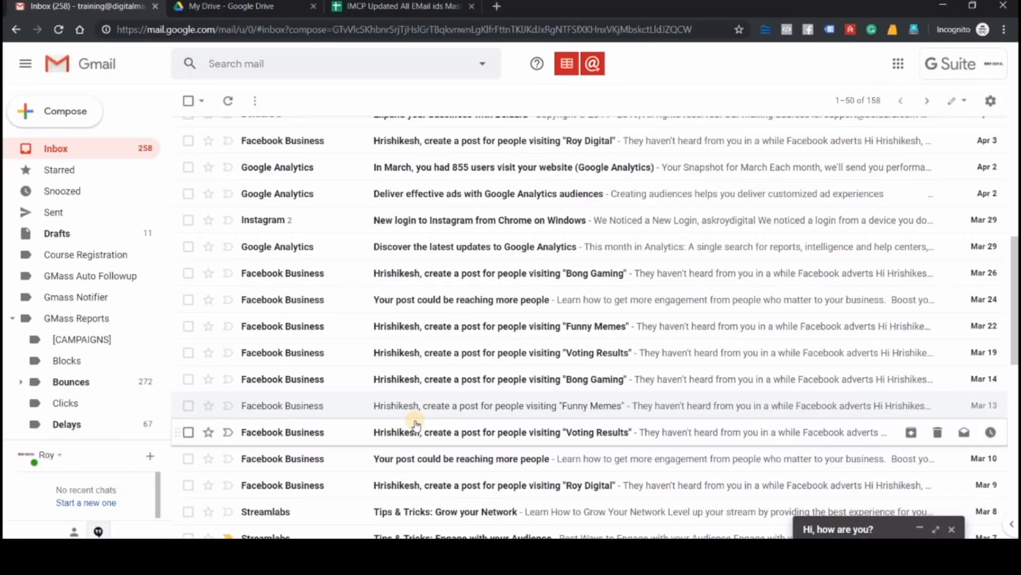
{"action": "left_click", "coordinate": [837, 529]}
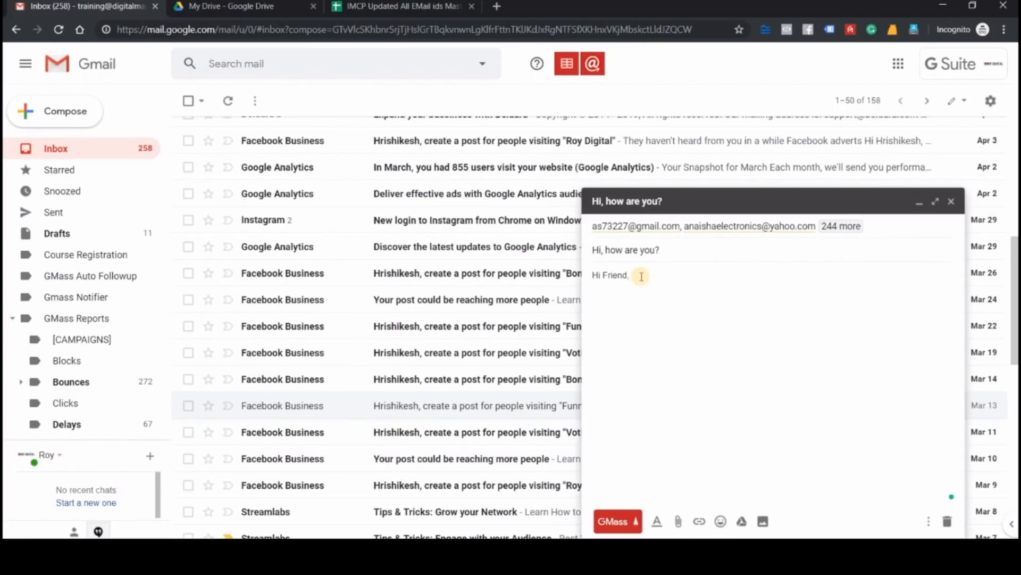
Delete 'Friend,' from the greeting line, leaving only 'Hi'
{"action": "key", "text": "BackSpace"}
{"action": "type", "text": ","}
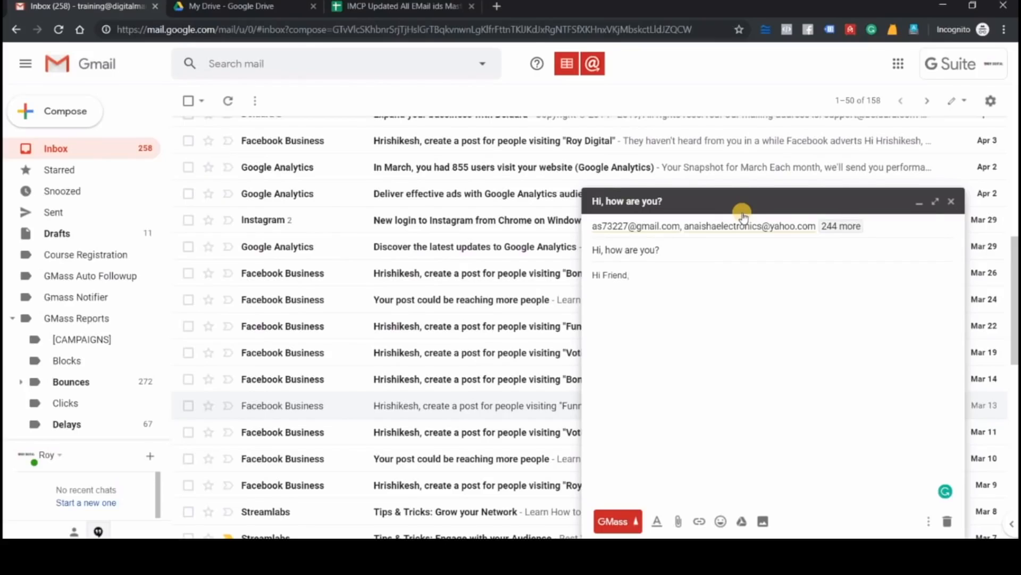
{"action": "key", "text": "BackSpace"}
{"action": "double_click", "coordinate": [614, 274]}
{"action": "key", "text": "BackSpace"}
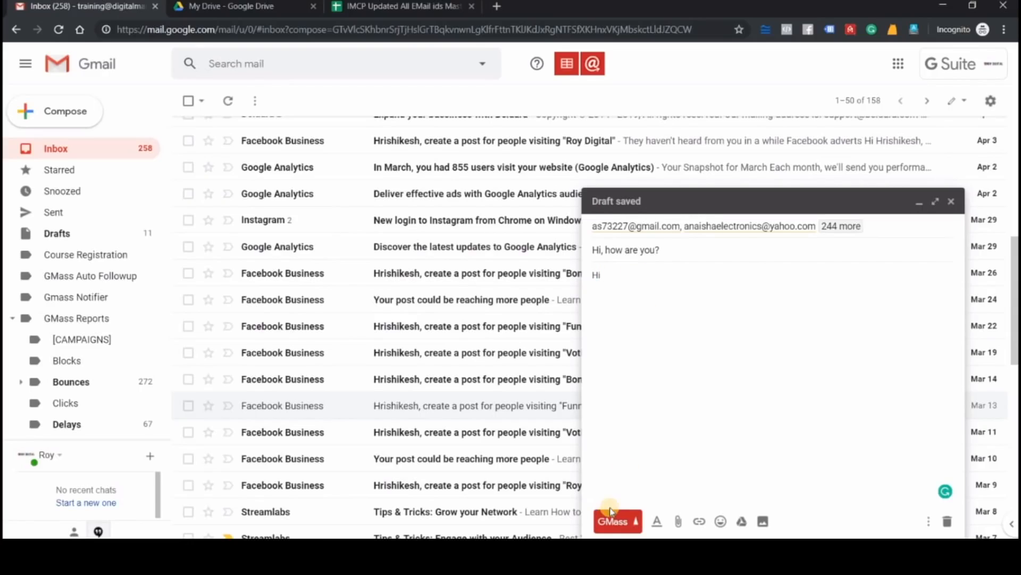
Insert the GMass Name personalization field after 'Hi' and follow it with a comma
{"action": "left_click", "coordinate": [638, 524]}
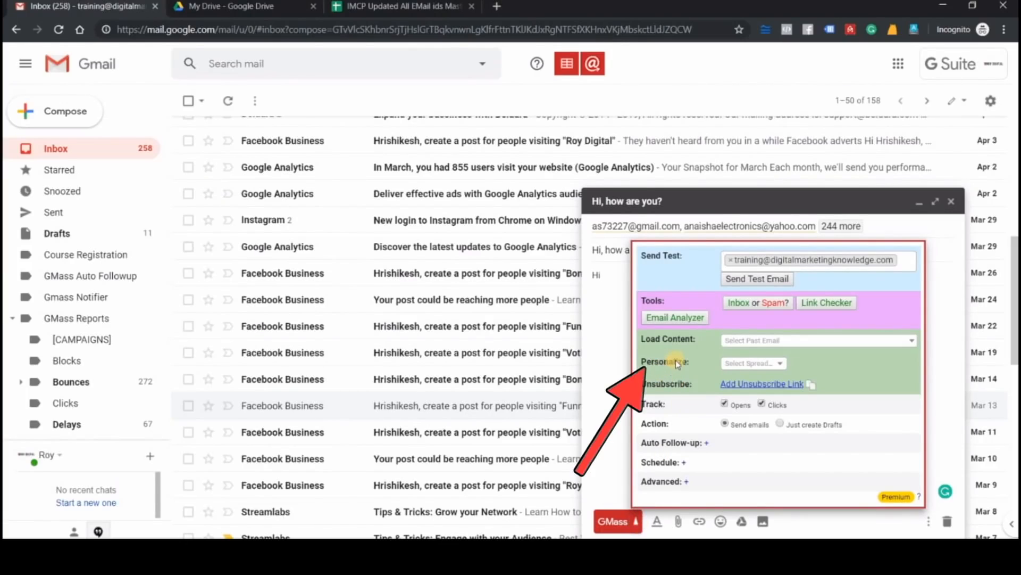
{"action": "left_click", "coordinate": [741, 363]}
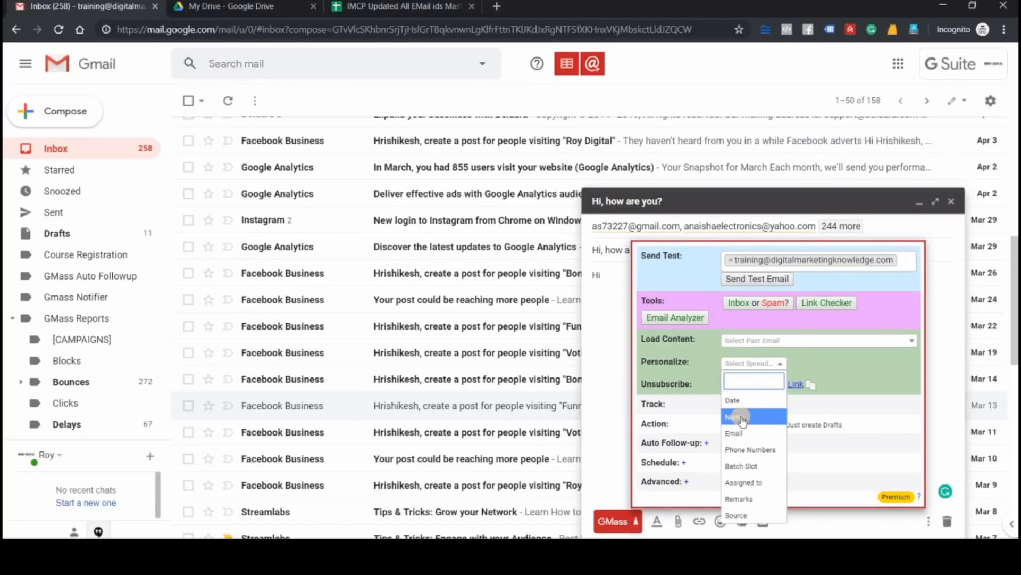
{"action": "left_click", "coordinate": [741, 417]}
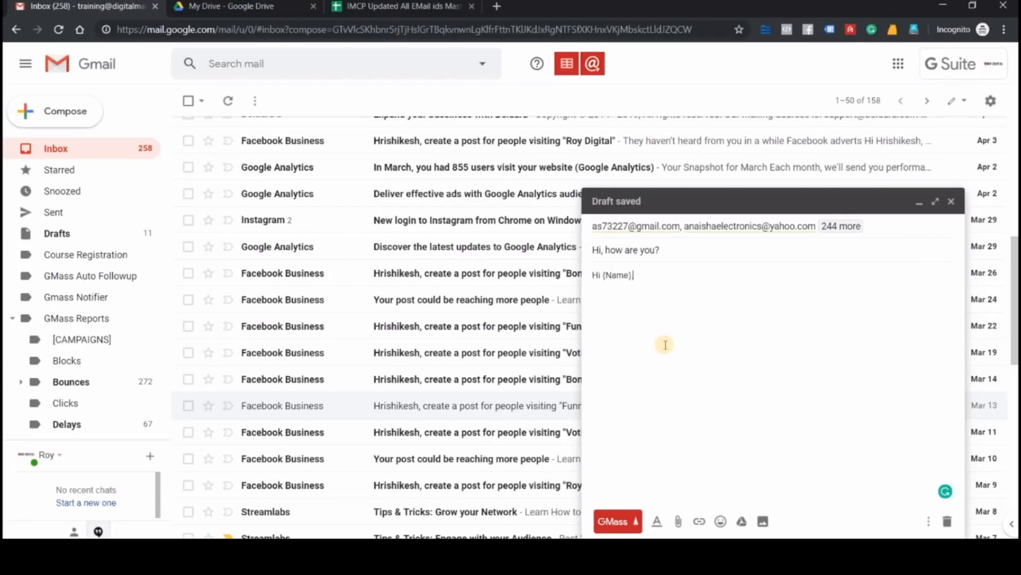
{"action": "type", "text": ","}
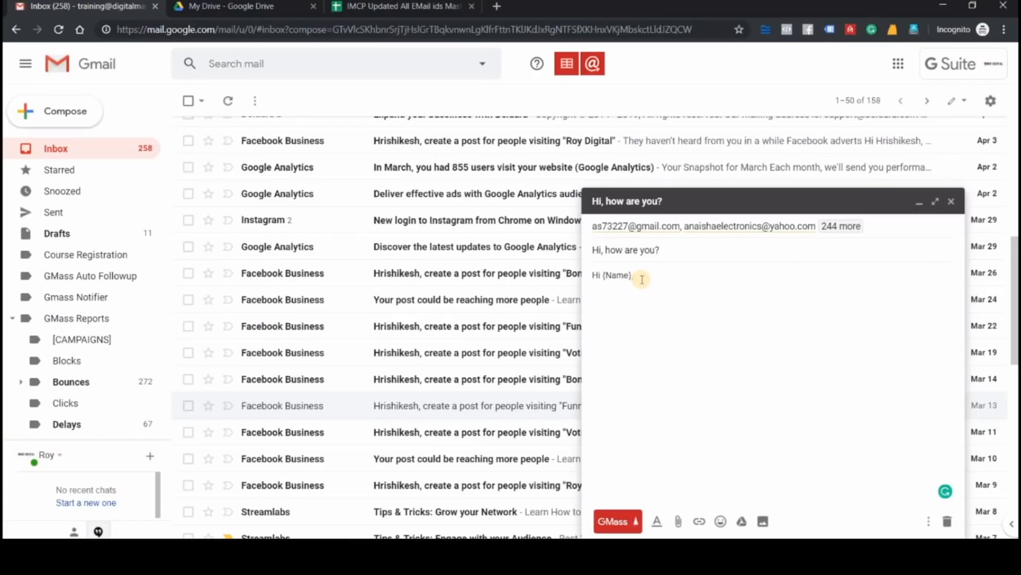
Add a line reading 'Body' below the greeting, separated by a blank line
{"action": "type", "text": ","}
{"action": "key", "text": "Return"}
{"action": "key", "text": "Return"}
{"action": "type", "text": "Body"}
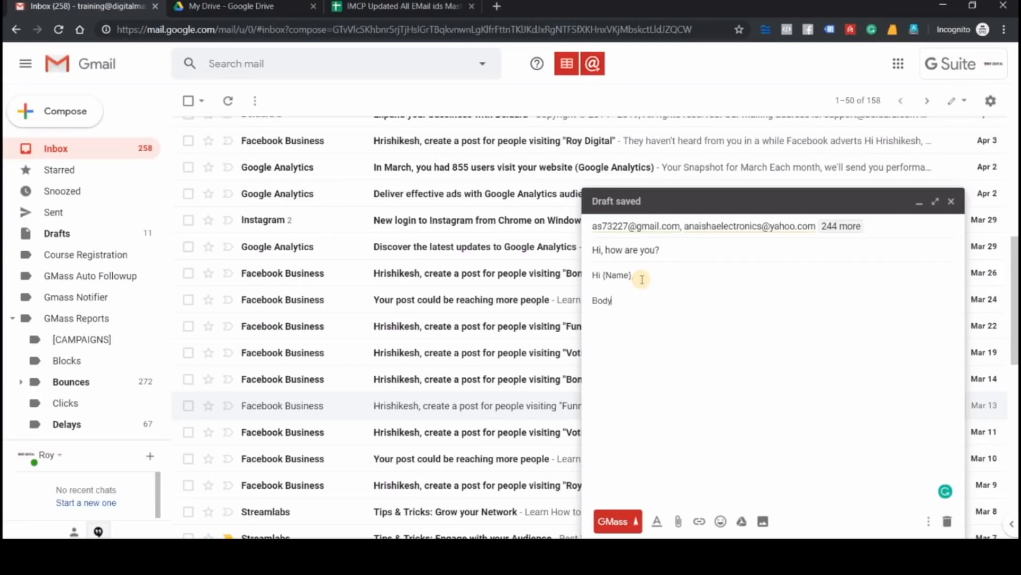
{"action": "key", "text": "Return"}
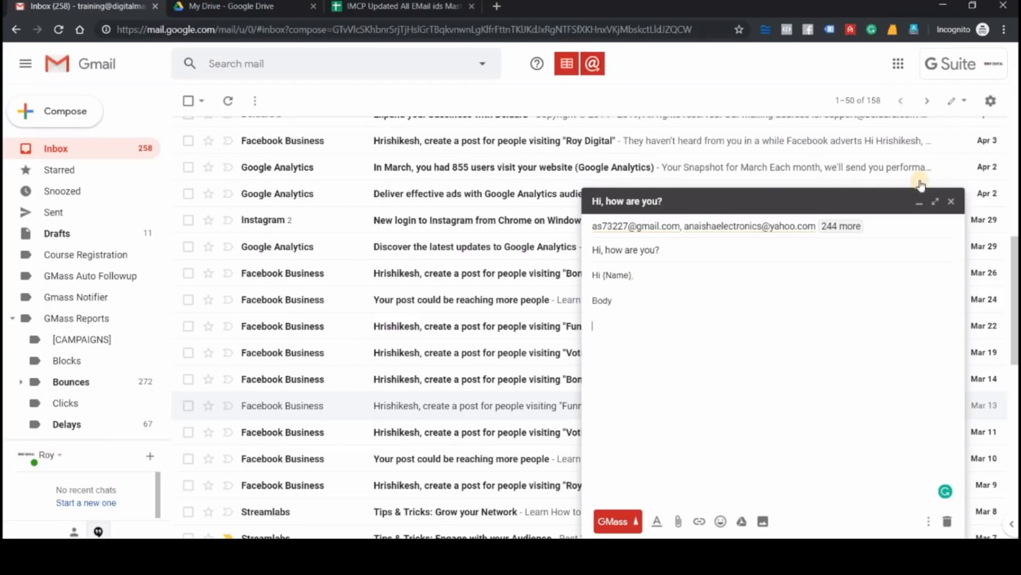
{"action": "left_click", "coordinate": [916, 211]}
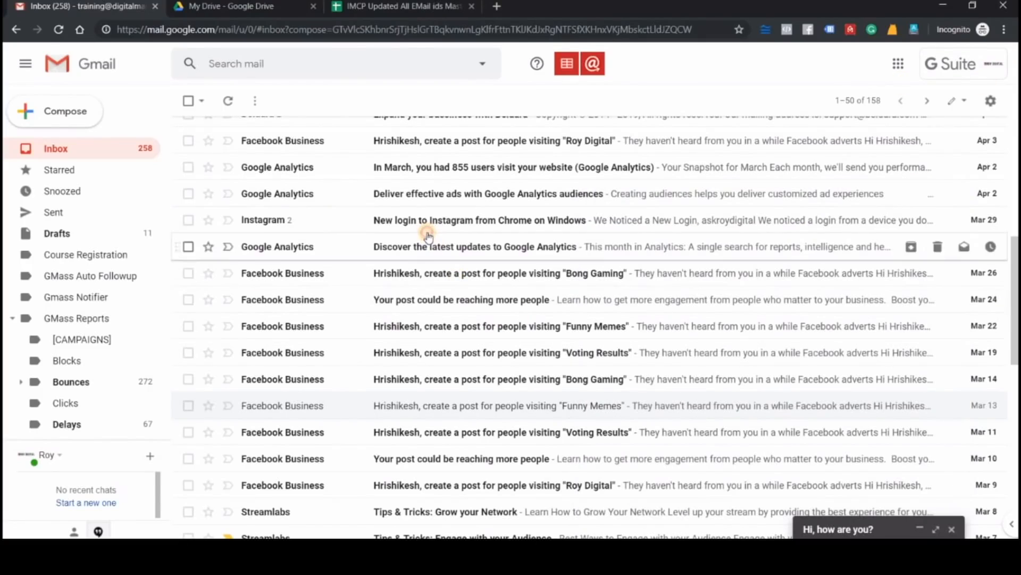
{"action": "left_click", "coordinate": [428, 235]}
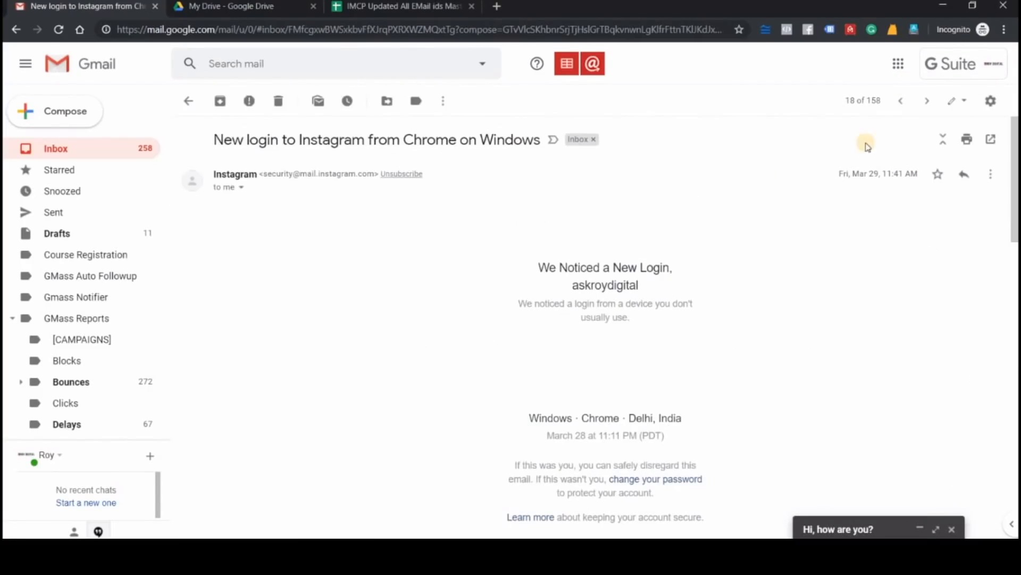
{"action": "left_click", "coordinate": [990, 173]}
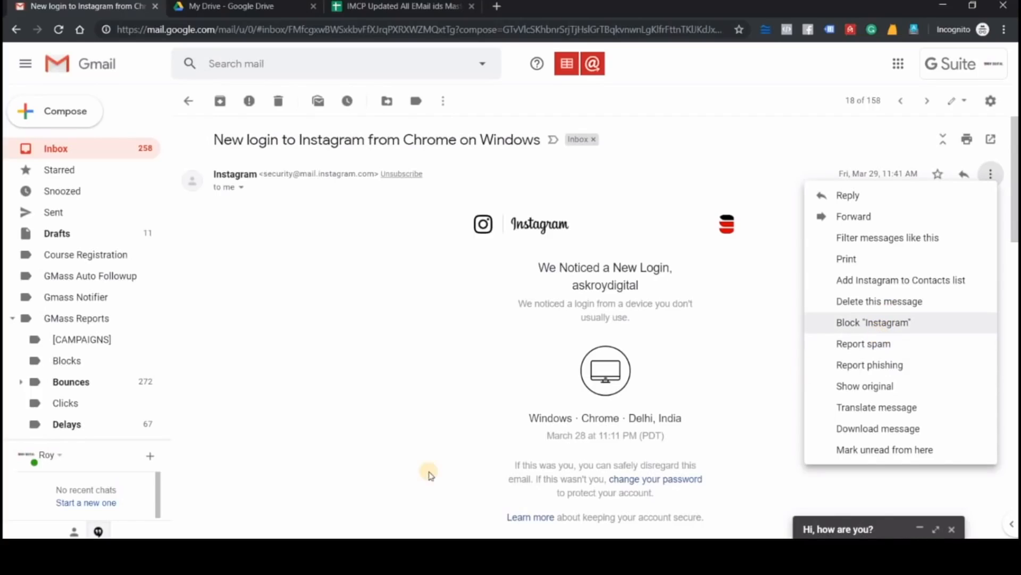
{"action": "left_click", "coordinate": [321, 345]}
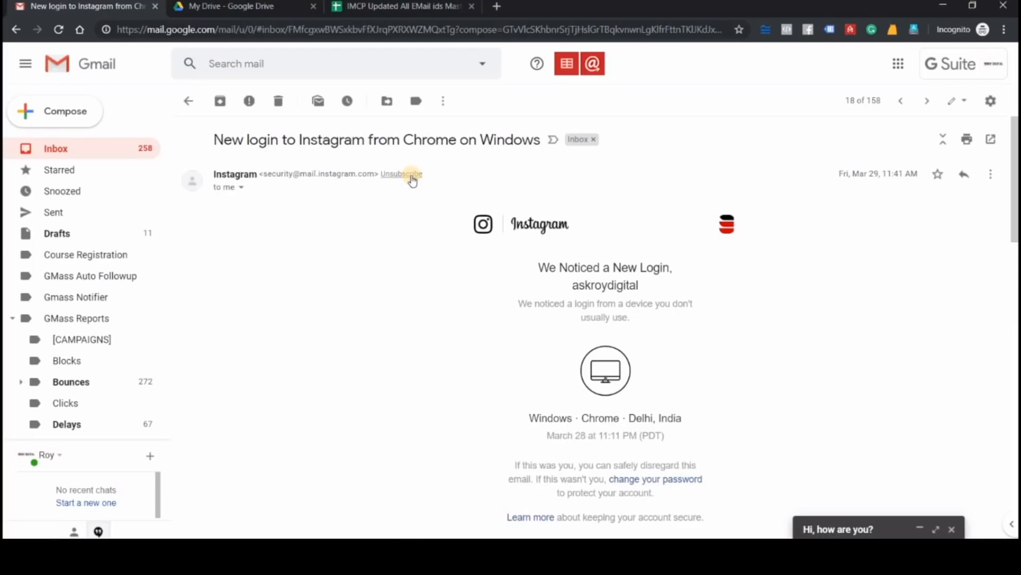
{"action": "scroll", "coordinate": [425, 272], "scroll_direction": "down", "scroll_amount": 10}
{"action": "scroll", "coordinate": [428, 275], "scroll_direction": "up", "scroll_amount": 7}
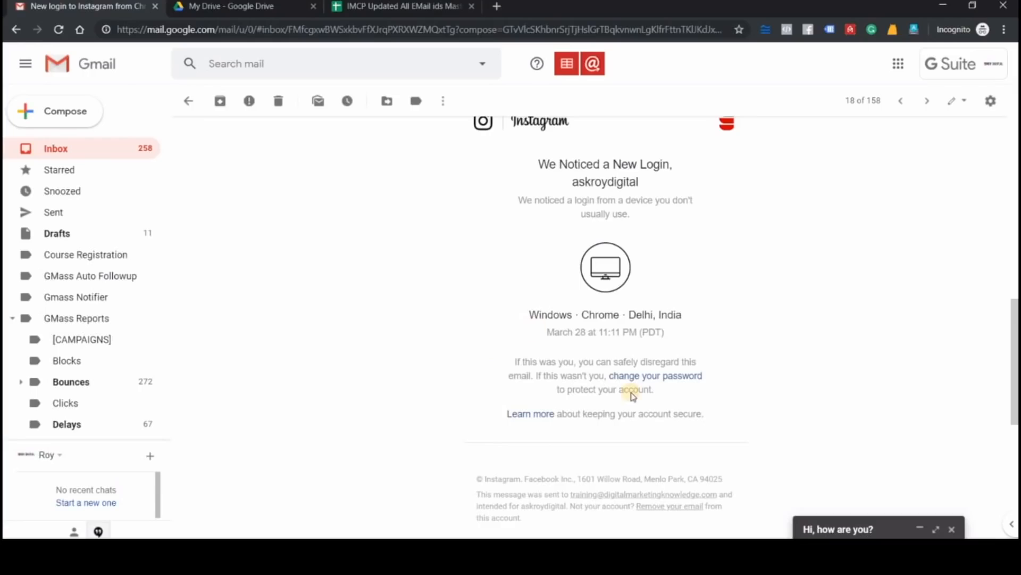
{"action": "left_click", "coordinate": [841, 528]}
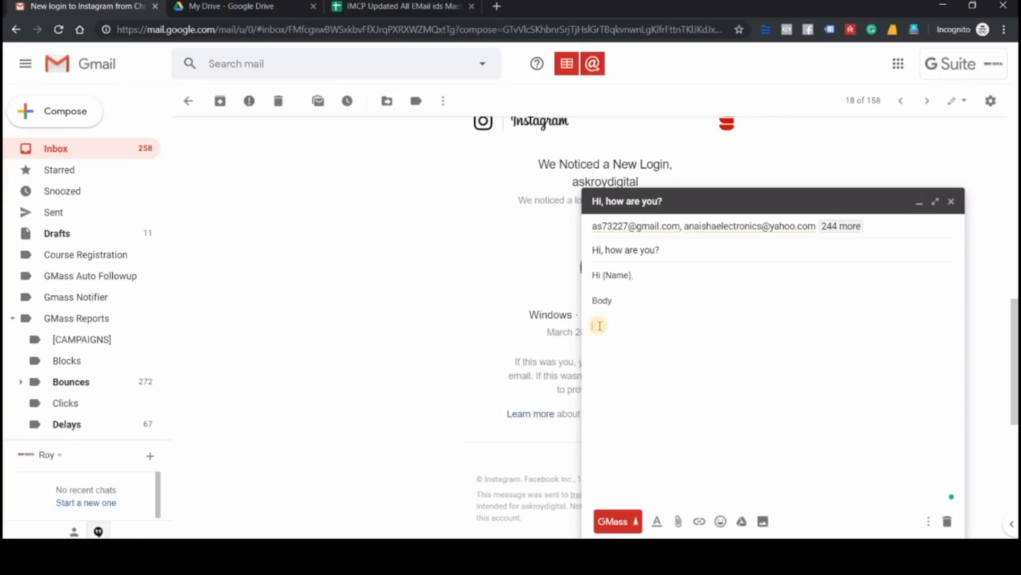
Insert the GMass unsubscribe link line below the body text
{"action": "left_click", "coordinate": [636, 521]}
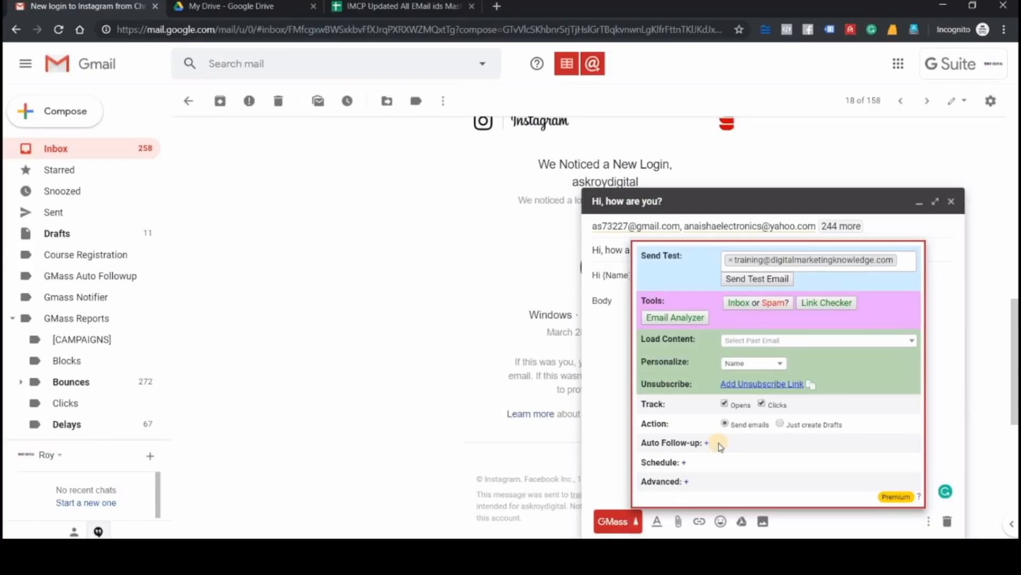
{"action": "left_click", "coordinate": [744, 385]}
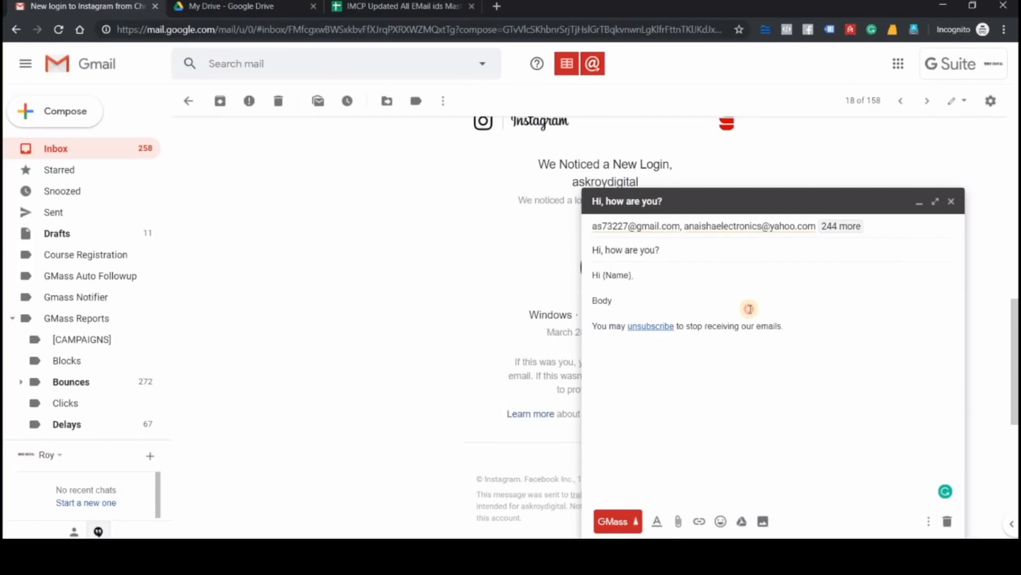
{"action": "triple_click", "coordinate": [795, 325]}
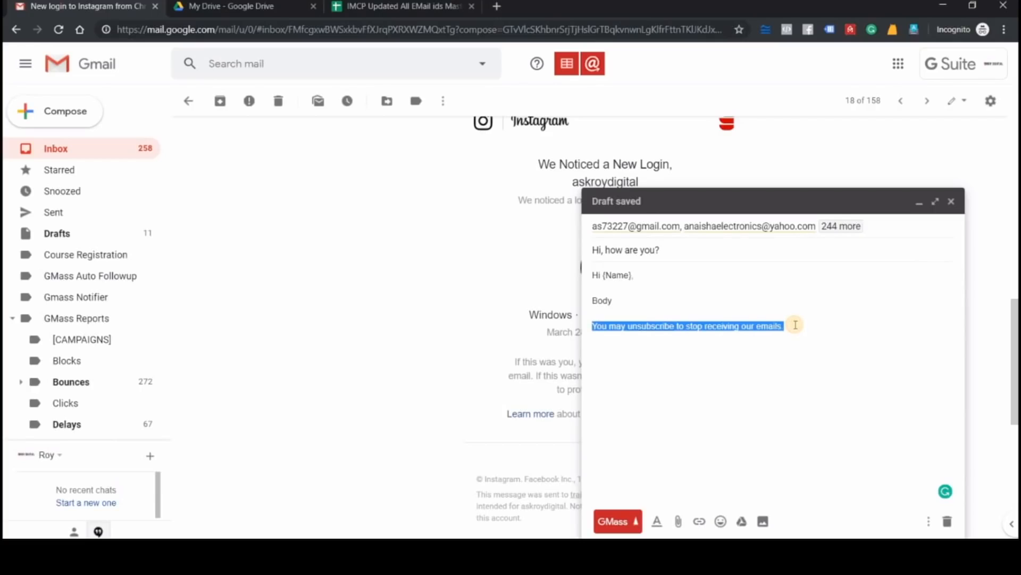
{"action": "left_click", "coordinate": [795, 325]}
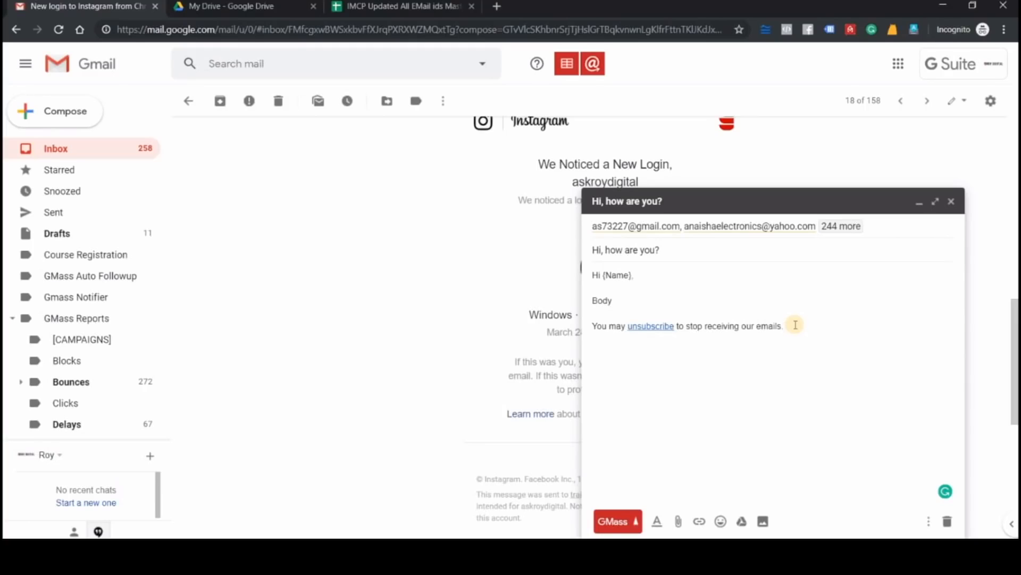
{"action": "left_click", "coordinate": [795, 325]}
{"action": "type", "text": "."}
Switch to Notepad and write the heading 'Benefits of using Email Marketing Tools.'
{"action": "key", "text": "alt+Tab"}
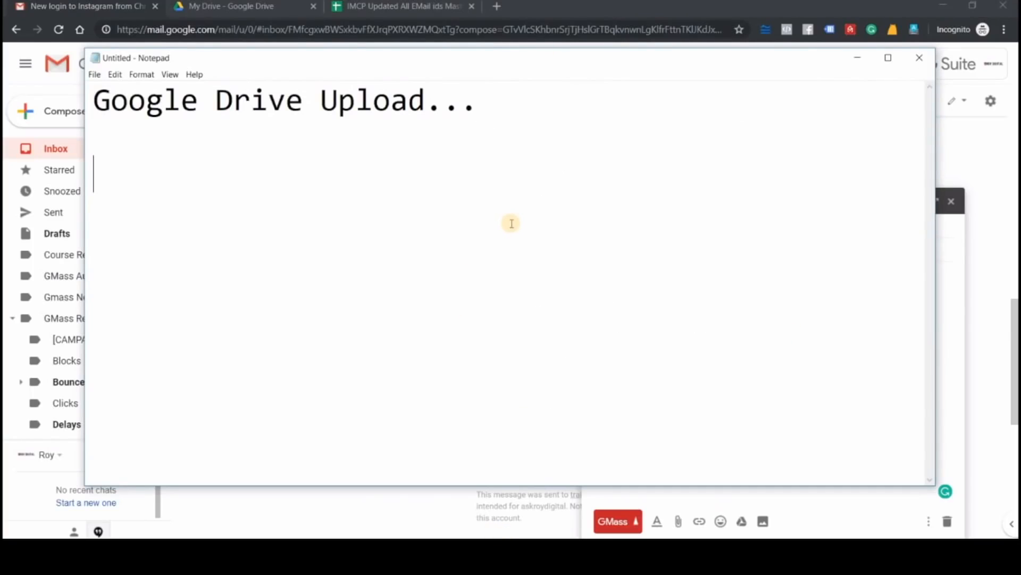
{"action": "type", "text": "P"}
{"action": "key", "text": "BackSpace"}
{"action": "type", "text": "E"}
{"action": "key", "text": "BackSpace"}
{"action": "type", "text": "Benefi"}
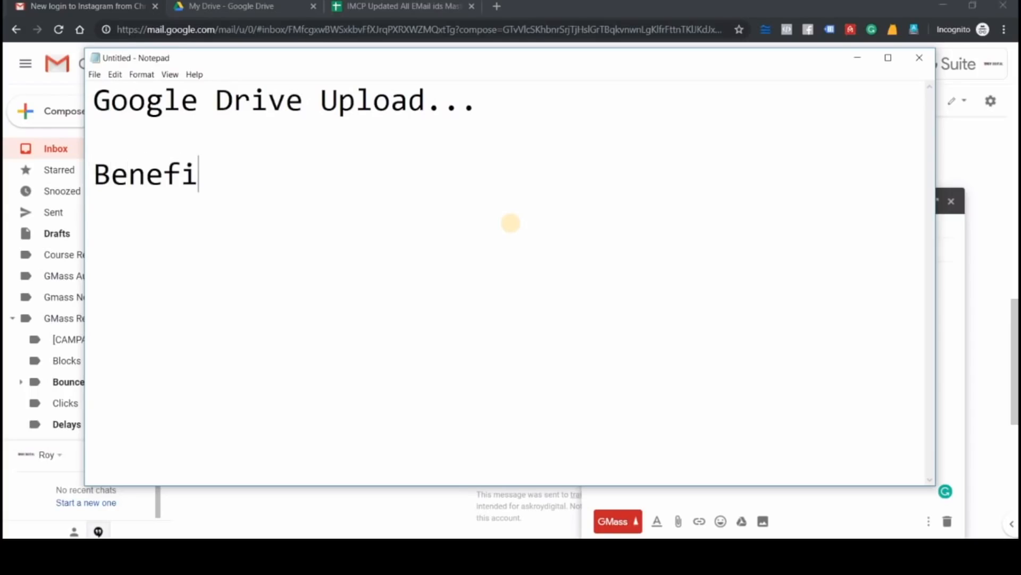
{"action": "type", "text": "ts of usi"}
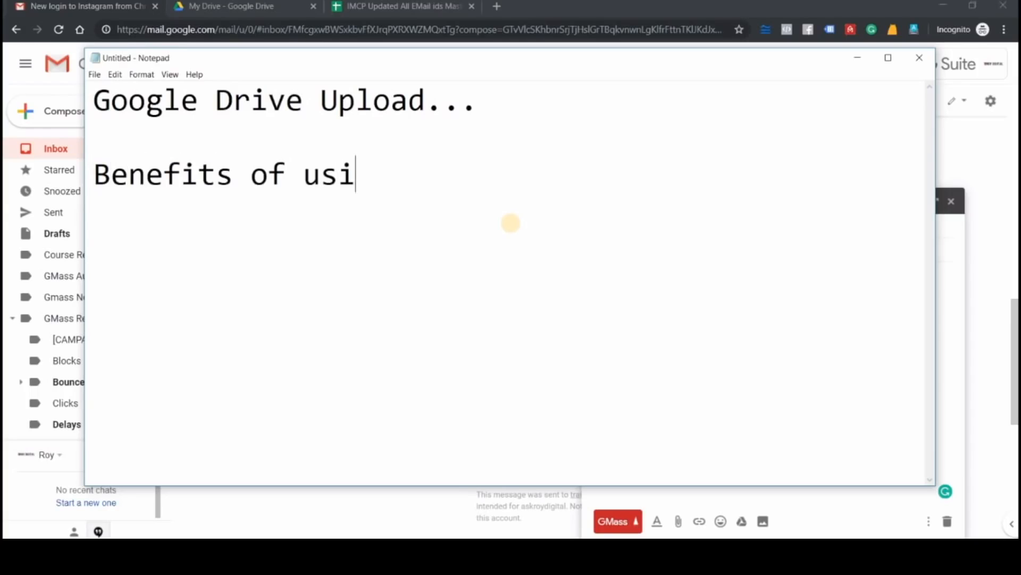
{"action": "type", "text": "ng Email Market"}
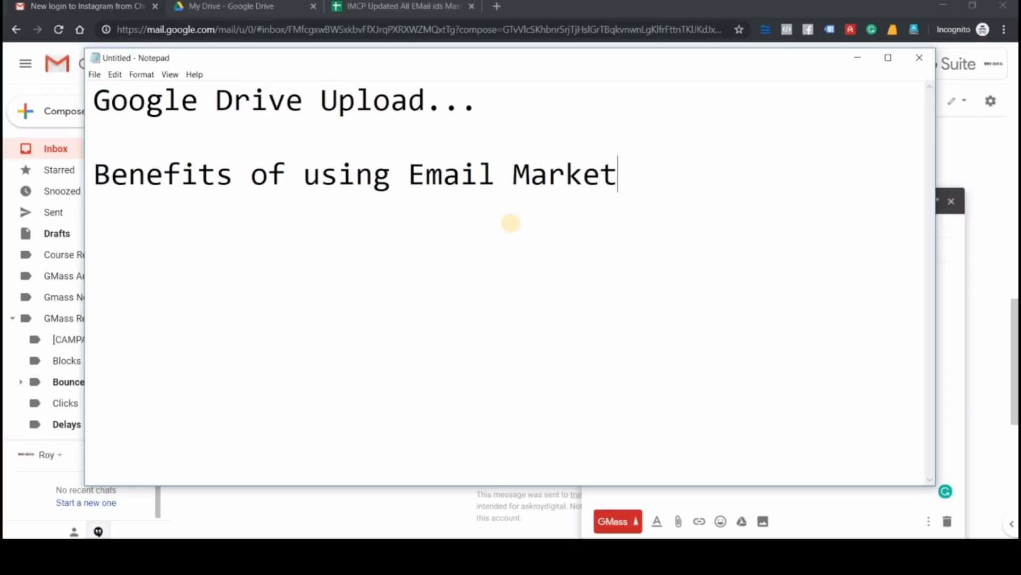
{"action": "type", "text": "ing Tools."}
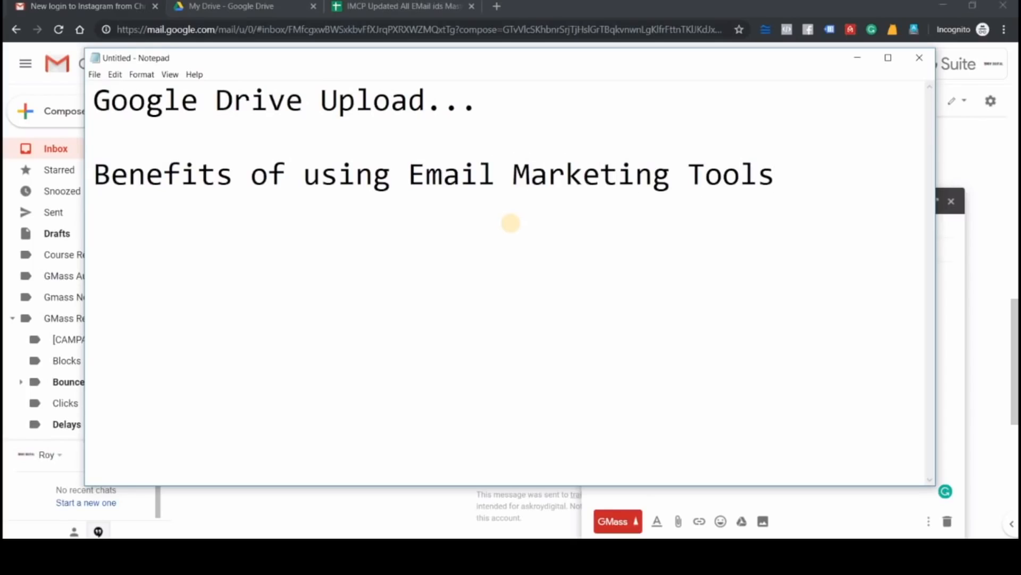
Add an indented list item '1. Mass Email' below the heading
{"action": "key", "text": "Return"}
{"action": "key", "text": "Tab"}
{"action": "type", "text": "1. Ma"}
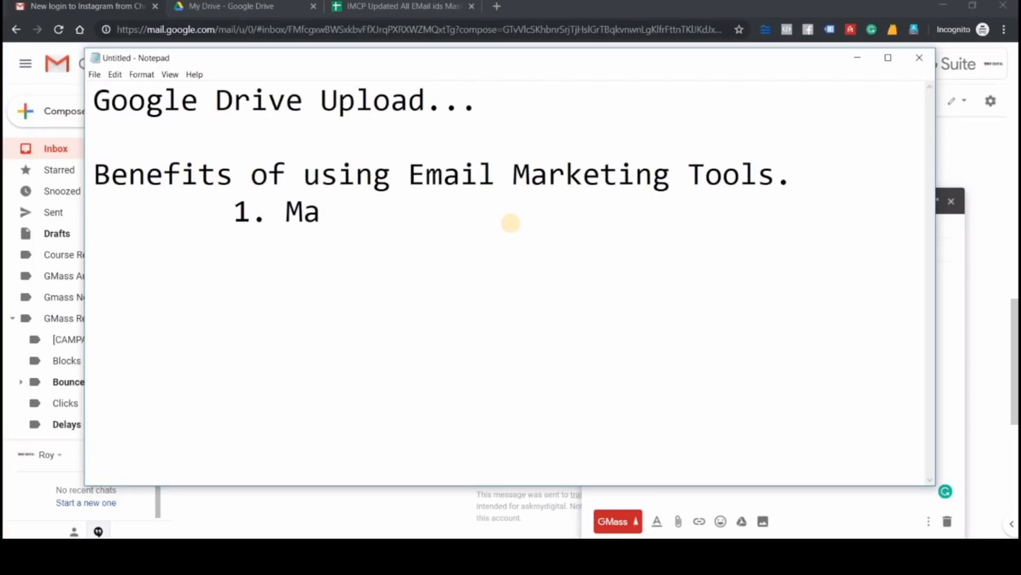
{"action": "type", "text": "ss emai"}
{"action": "key", "text": "BackSpace"}
{"action": "key", "text": "BackSpace"}
{"action": "key", "text": "BackSpace"}
{"action": "type", "text": "E"}
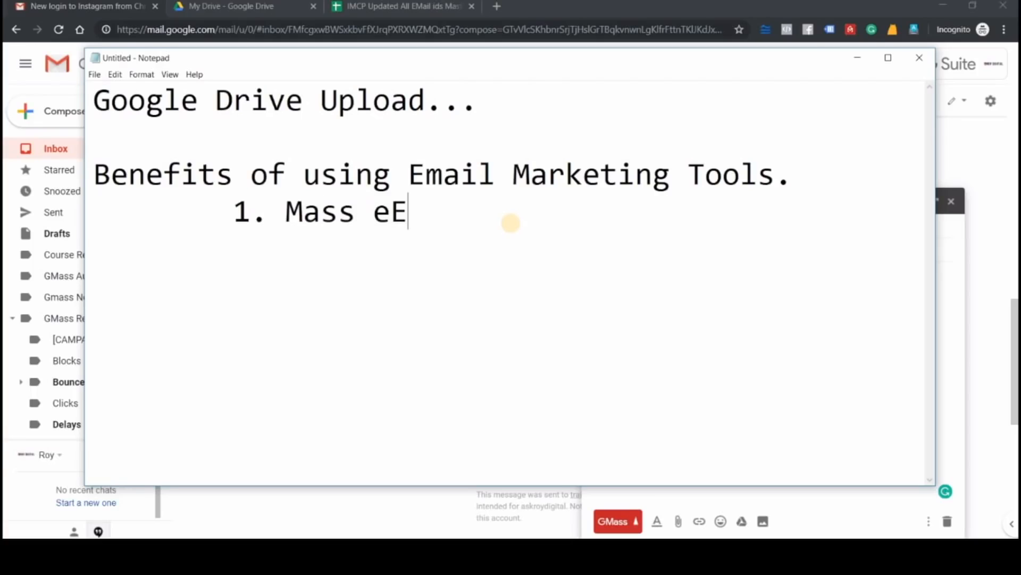
{"action": "key", "text": "BackSpace"}
{"action": "key", "text": "BackSpace"}
{"action": "type", "text": "Emails"}
{"action": "key", "text": "BackSpace"}
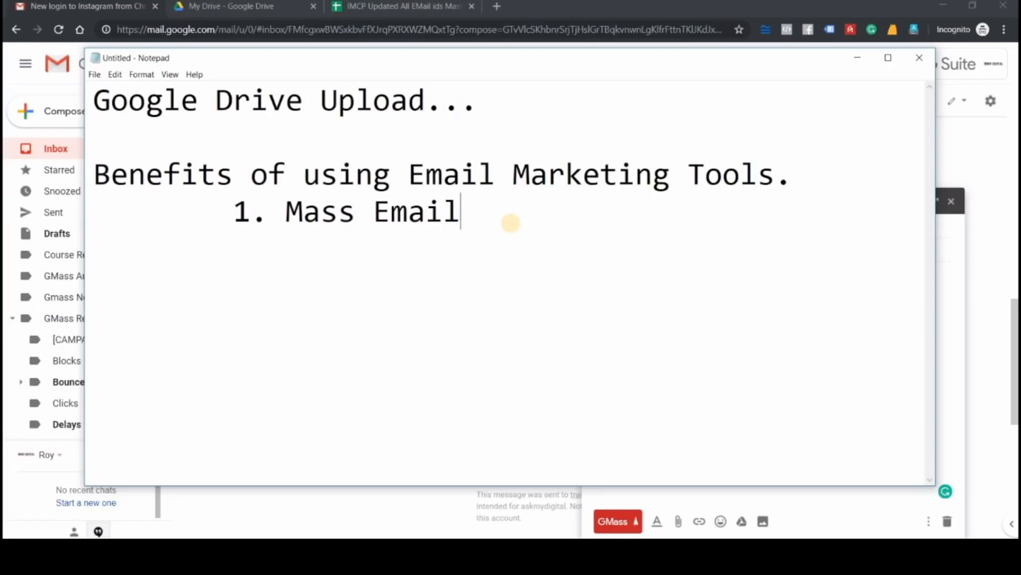
Add the list item '2. Personalized Email' beneath the first one
{"action": "key", "text": "Return"}
{"action": "type", "text": "2. Personaliz"}
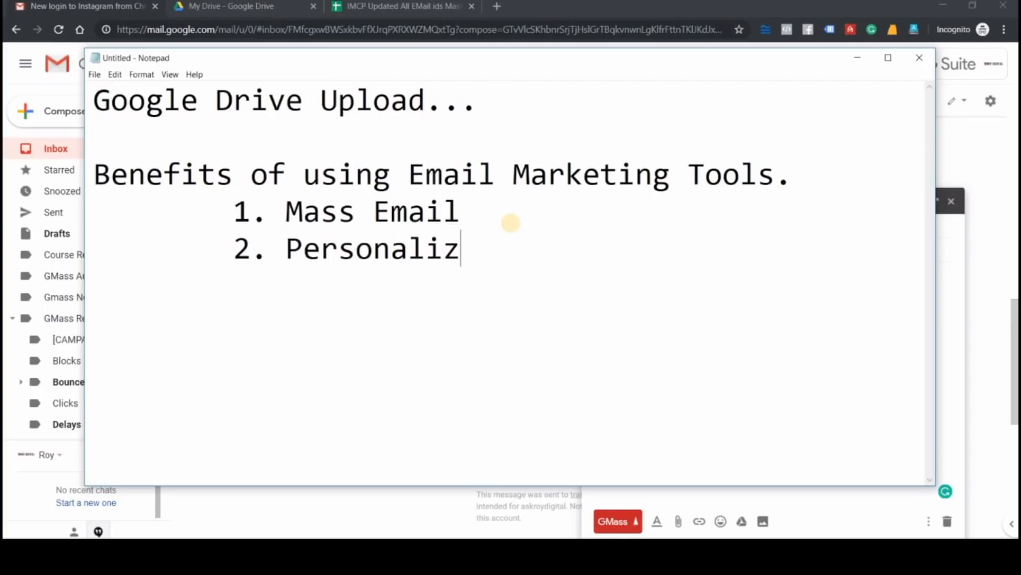
{"action": "type", "text": "ed Email"}
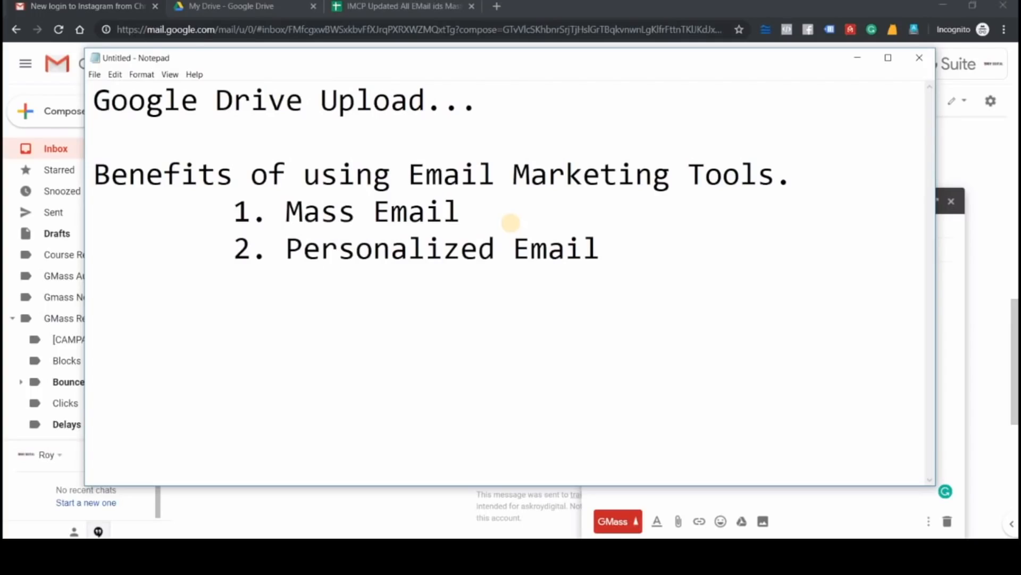